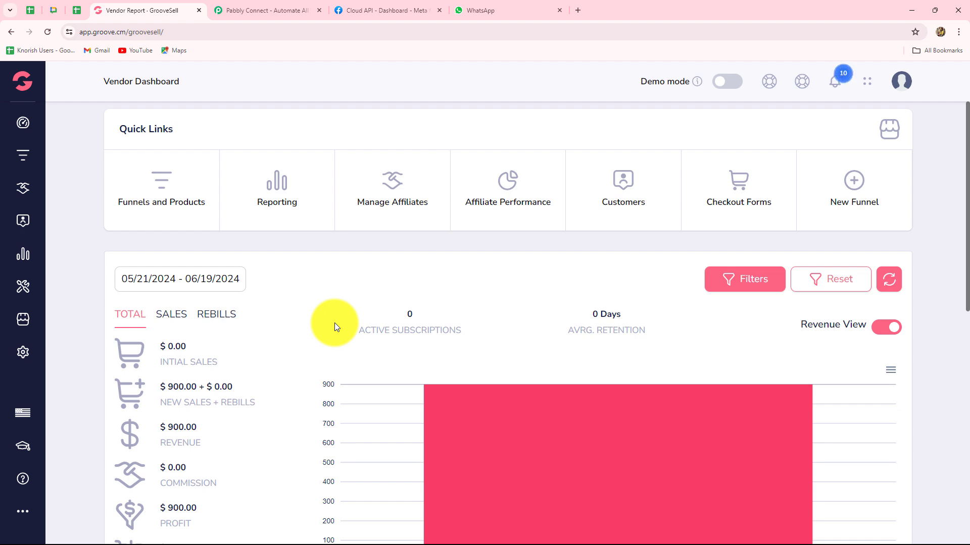
- Switch to the Pabbly Connect website tab, close the Limited Time Offer popup, and highlight the headline
{"action": "scroll", "coordinate": [335, 327], "scroll_direction": "down", "scroll_amount": 10}
{"action": "scroll", "coordinate": [334, 327], "scroll_direction": "up", "scroll_amount": 2}
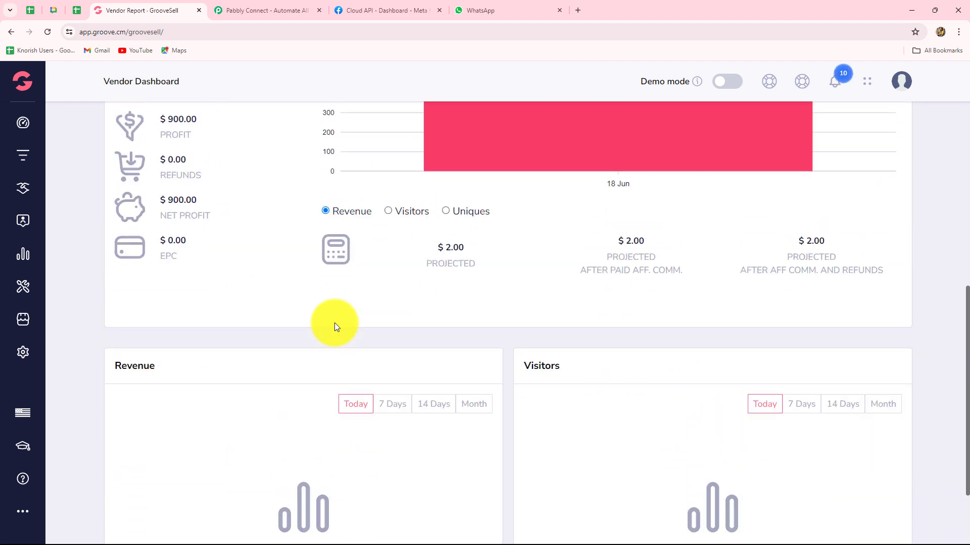
{"action": "scroll", "coordinate": [334, 323], "scroll_direction": "up", "scroll_amount": 8}
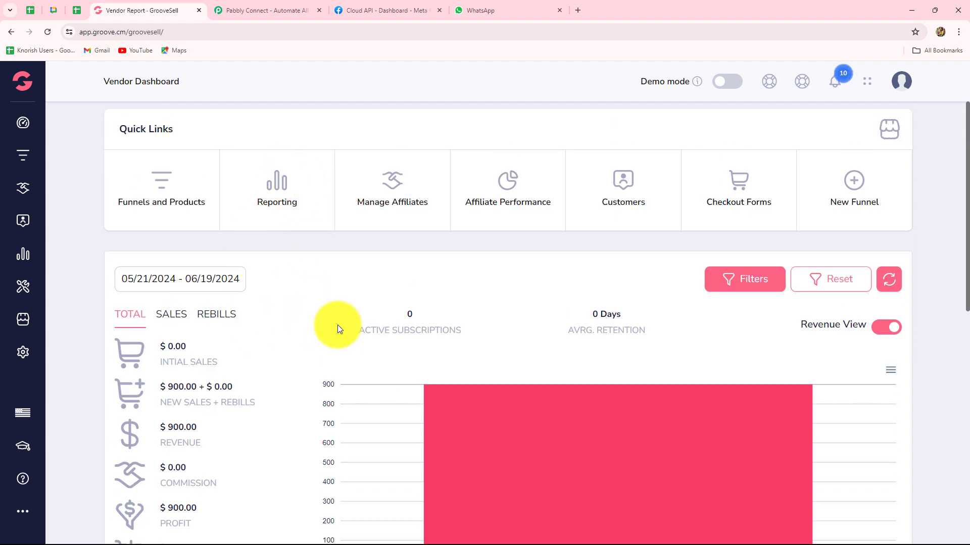
{"action": "left_click", "coordinate": [268, 12]}
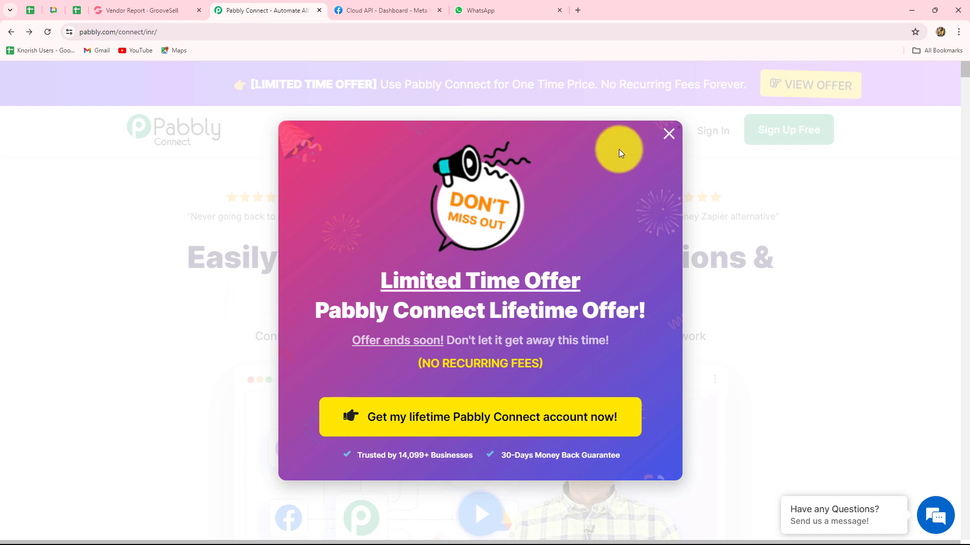
{"action": "left_click", "coordinate": [666, 138]}
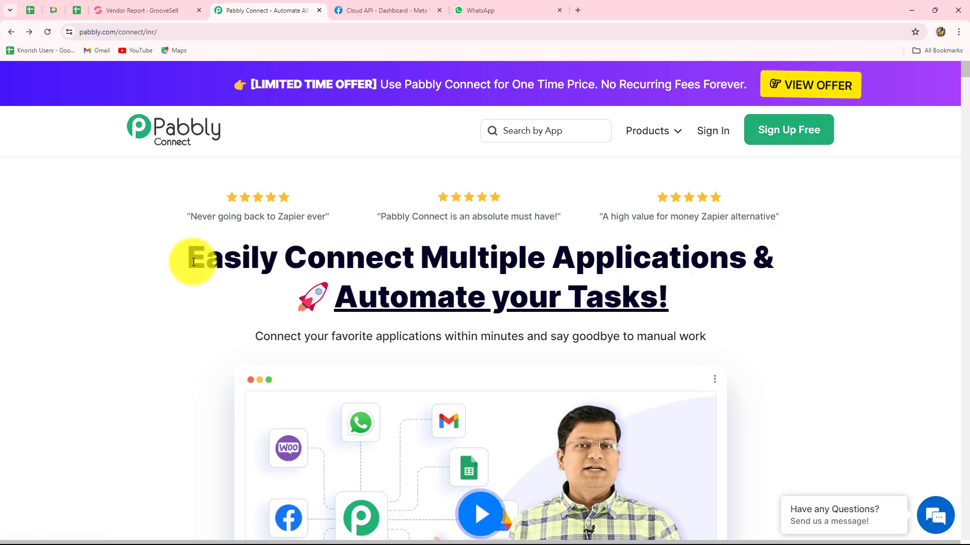
{"action": "left_click_drag", "start_coordinate": [193, 262], "coordinate": [717, 301]}
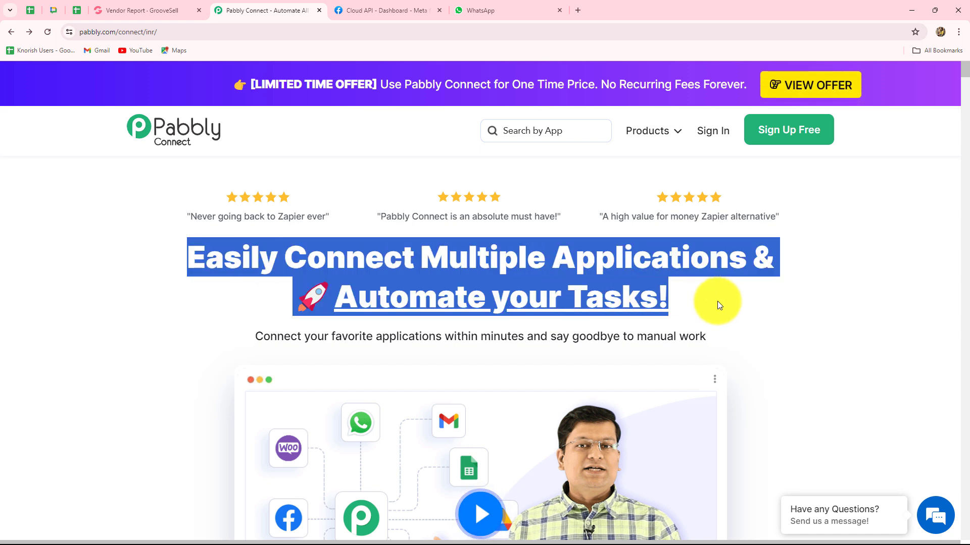
- Sign in and choose Access Now on the Pabbly Connect card to reach its dashboard
{"action": "left_click", "coordinate": [714, 131]}
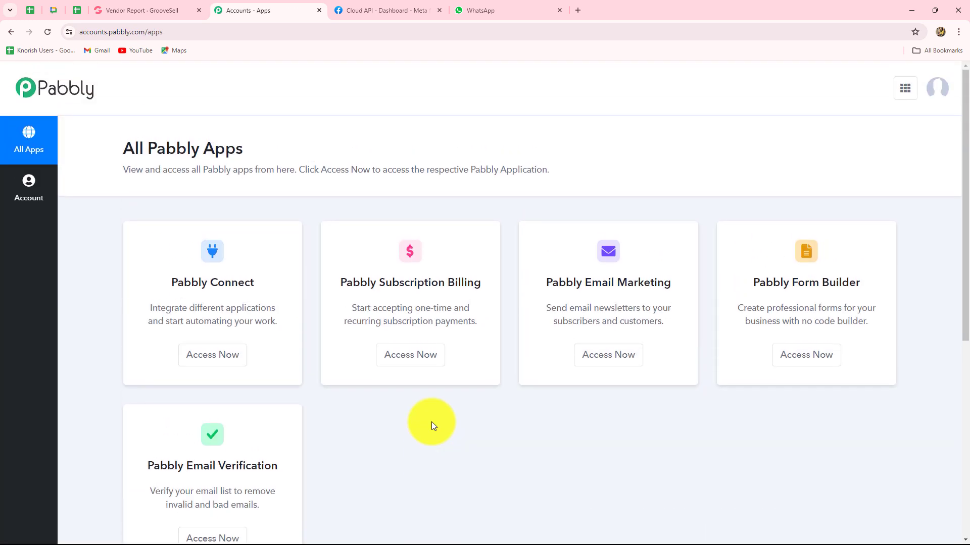
{"action": "scroll", "coordinate": [431, 423], "scroll_direction": "down", "scroll_amount": 2}
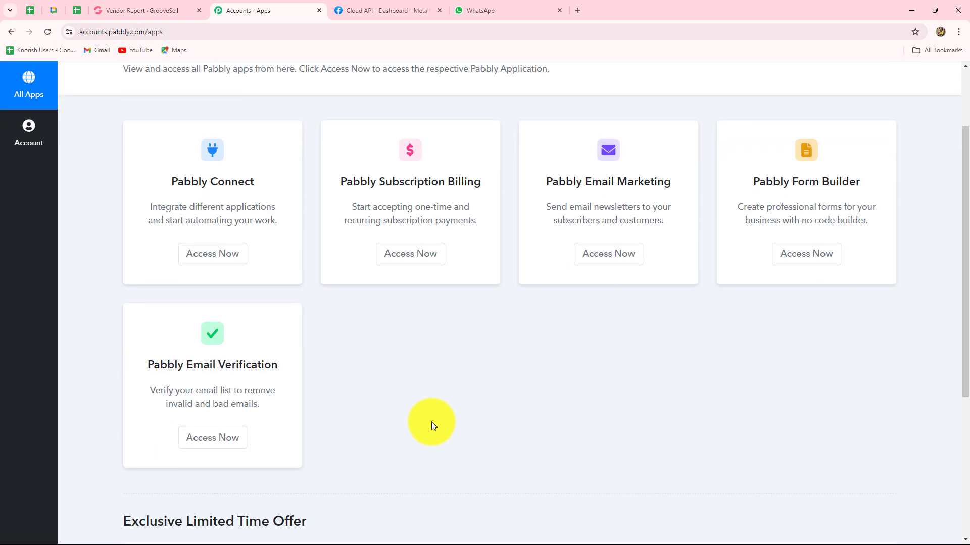
{"action": "left_click_drag", "start_coordinate": [171, 182], "coordinate": [260, 208]}
{"action": "left_click", "coordinate": [225, 263]}
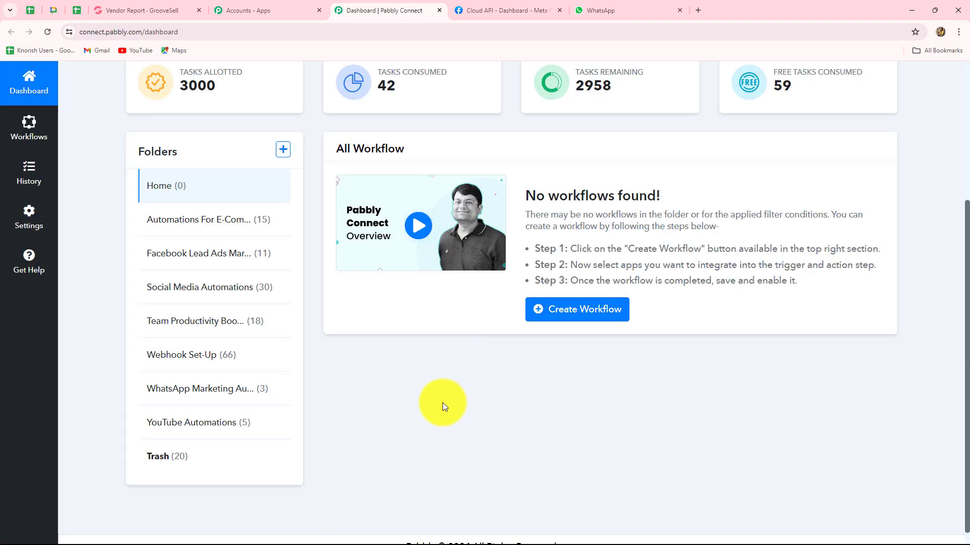
{"action": "scroll", "coordinate": [441, 403], "scroll_direction": "up", "scroll_amount": 1}
{"action": "scroll", "coordinate": [442, 403], "scroll_direction": "up", "scroll_amount": 3}
{"action": "scroll", "coordinate": [442, 403], "scroll_direction": "down", "scroll_amount": 3}
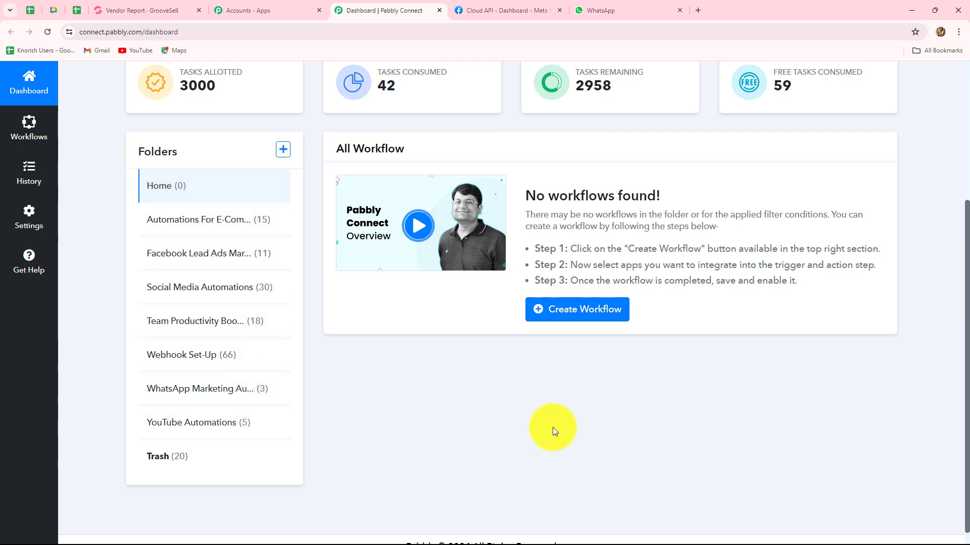
{"action": "scroll", "coordinate": [665, 298], "scroll_direction": "up", "scroll_amount": 4}
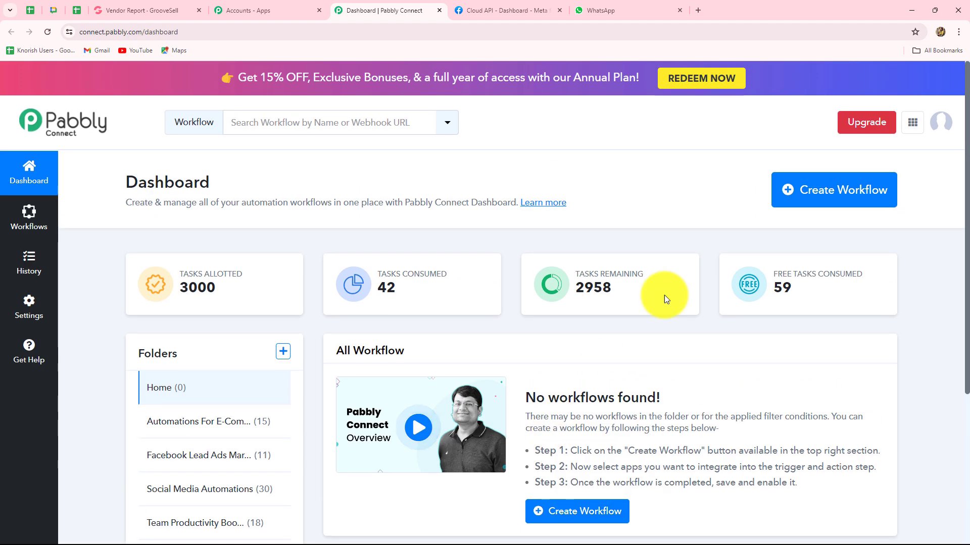
- Create a workflow named 'Send Confirmation Message on WhatsApp for GrooveSell Order' in the Automations For E-Commerce Store folder
{"action": "left_click", "coordinate": [791, 201]}
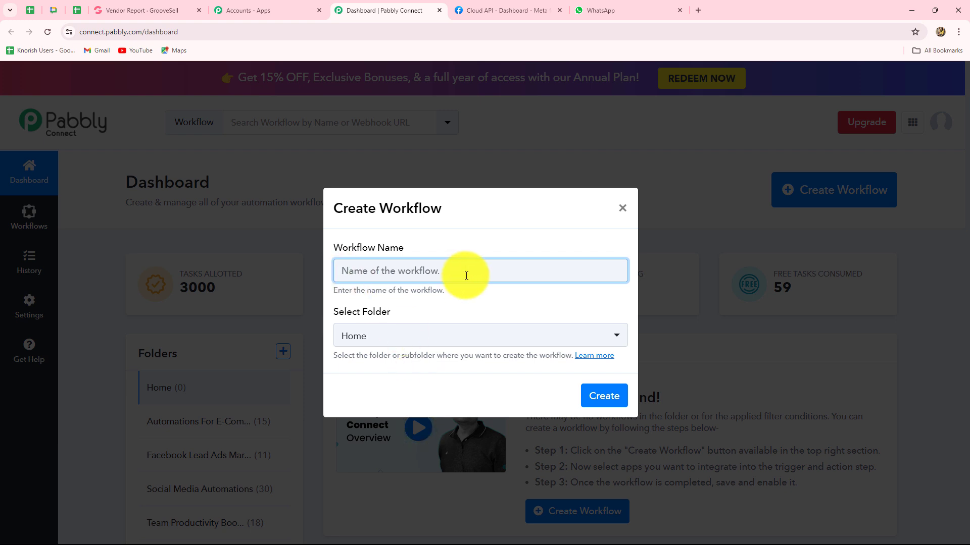
{"action": "type", "text": "Send Confirmation Message on WhatsApp for GrooveSell Order"}
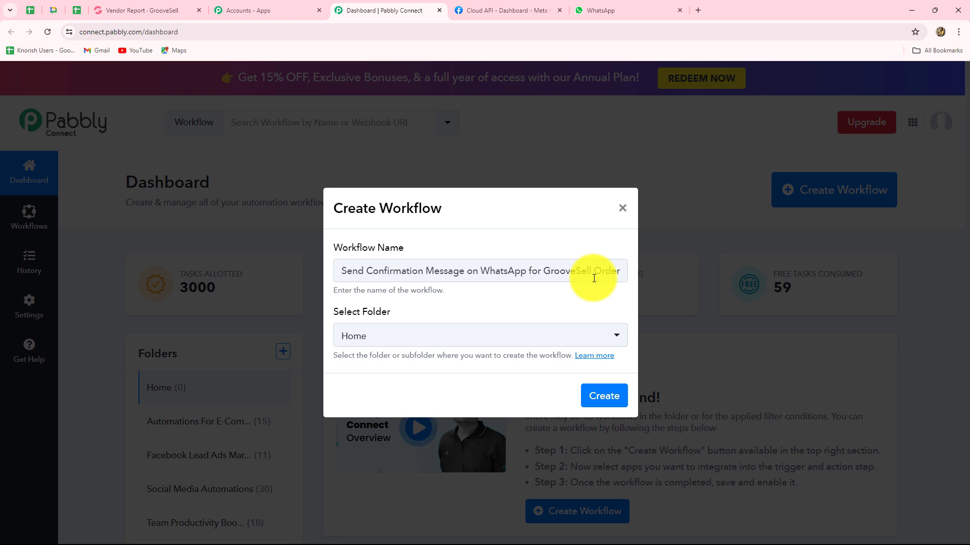
{"action": "left_click", "coordinate": [494, 340]}
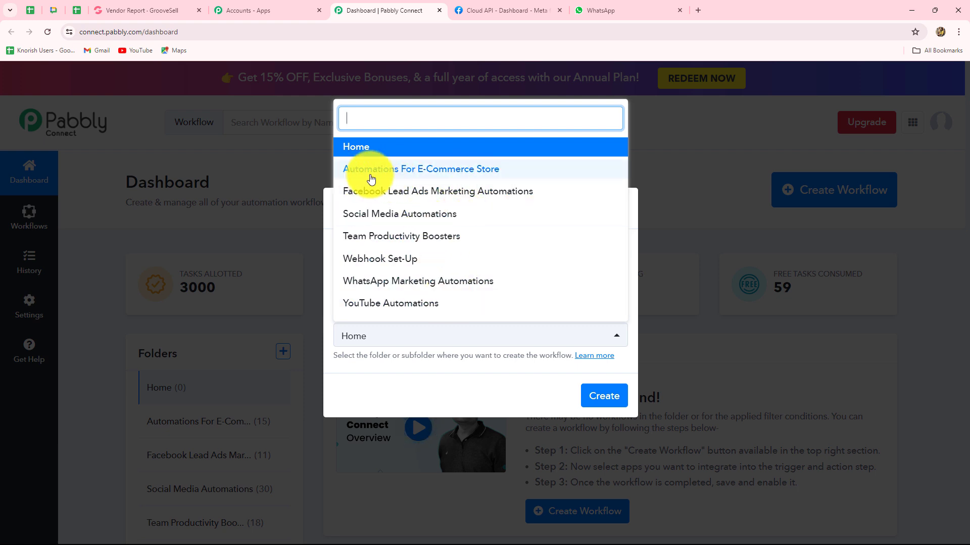
{"action": "left_click", "coordinate": [459, 169]}
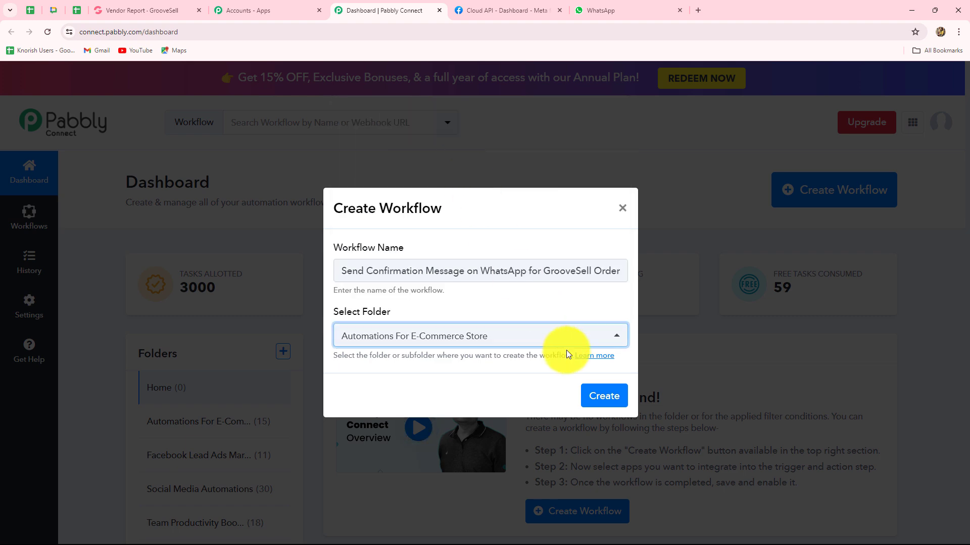
{"action": "left_click", "coordinate": [601, 399]}
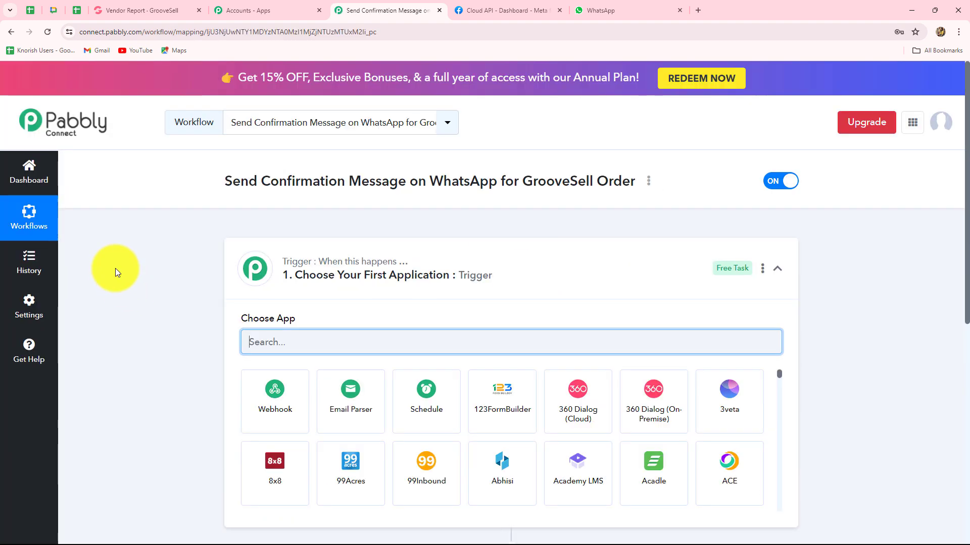
{"action": "scroll", "coordinate": [122, 268], "scroll_direction": "down", "scroll_amount": 3}
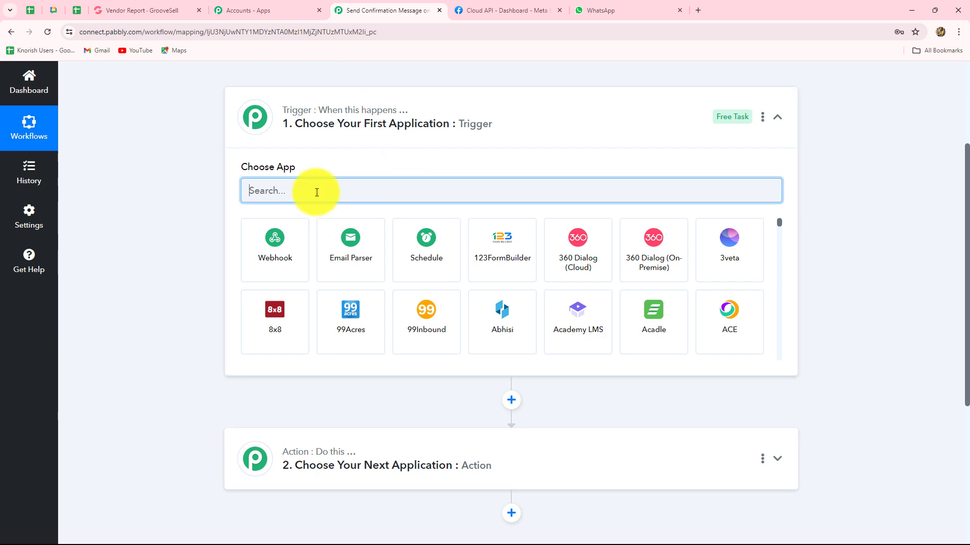
{"action": "left_click", "coordinate": [147, 11]}
{"action": "left_click", "coordinate": [353, 11]}
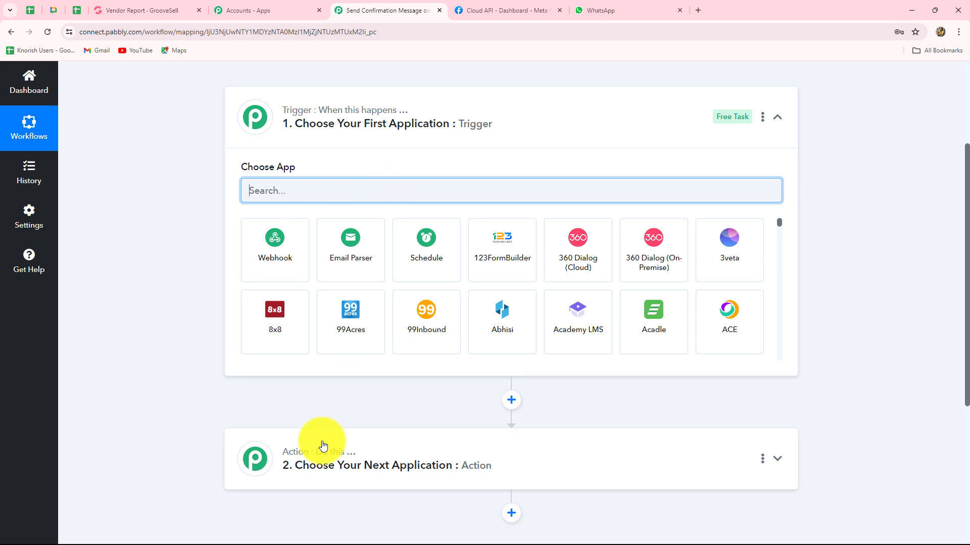
{"action": "scroll", "coordinate": [320, 438], "scroll_direction": "down", "scroll_amount": 2}
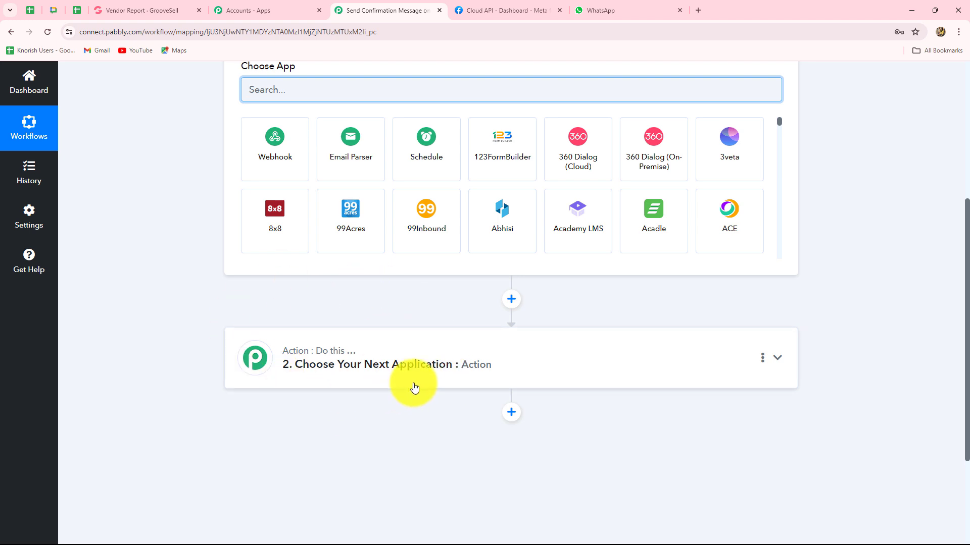
{"action": "scroll", "coordinate": [414, 387], "scroll_direction": "up", "scroll_amount": 2}
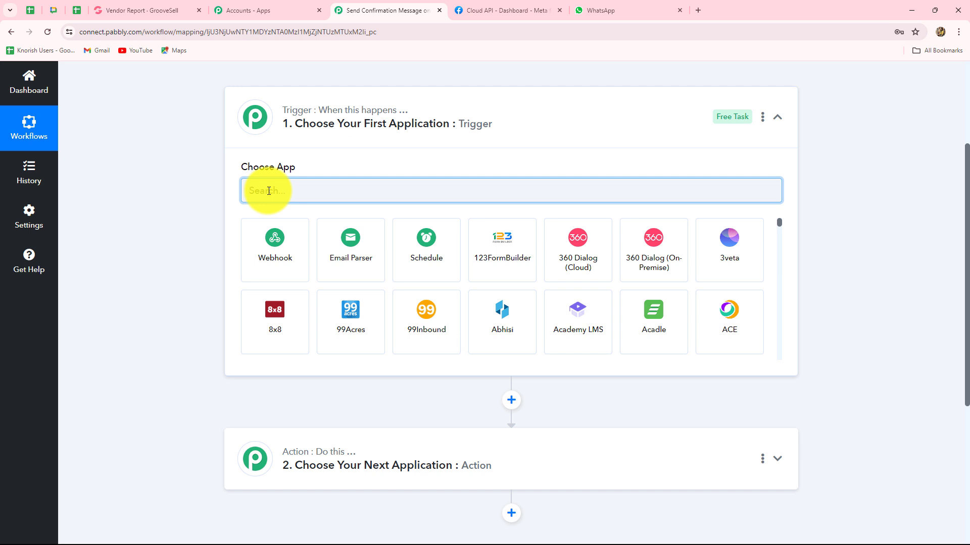
- Set the trigger app to GrooveSell with the Product Purchased trigger event
{"action": "type", "text": "Groo"}
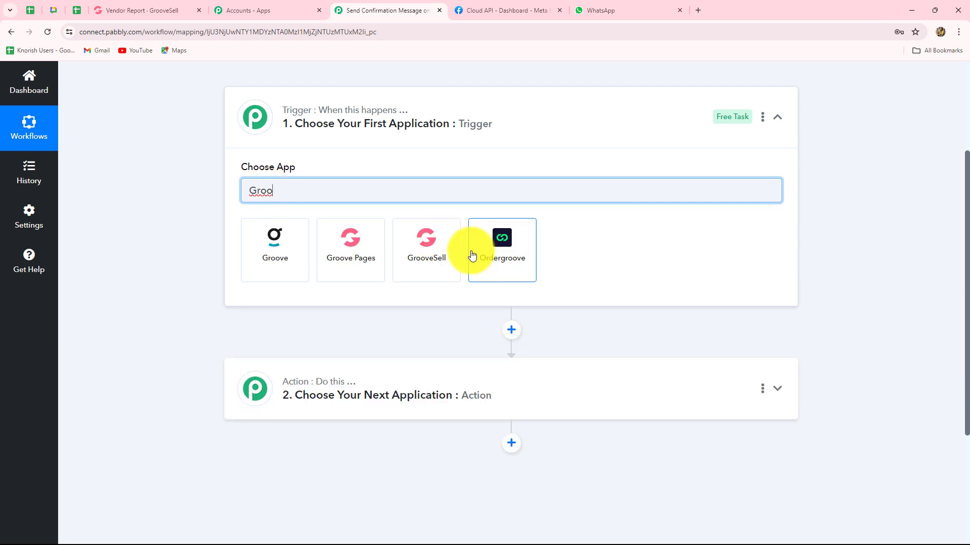
{"action": "left_click", "coordinate": [426, 242]}
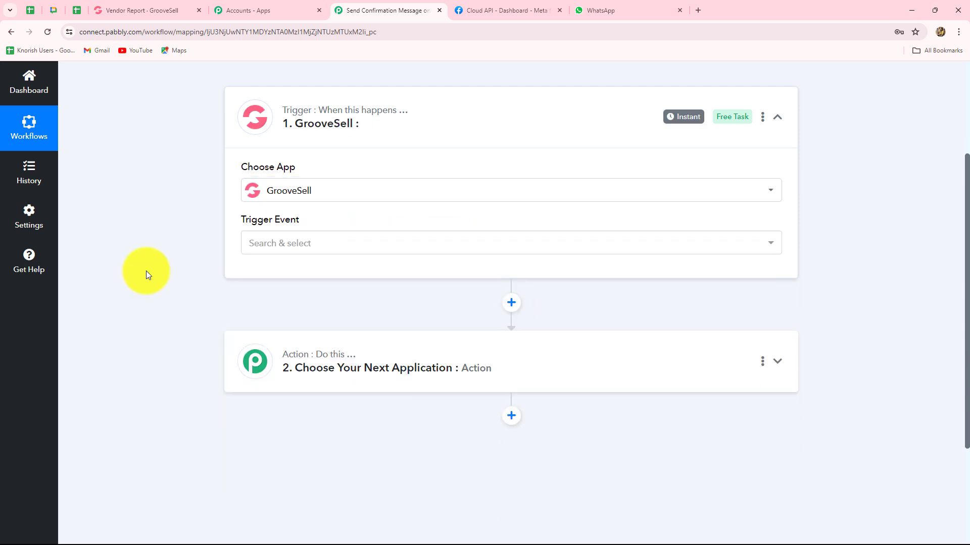
{"action": "left_click", "coordinate": [281, 250]}
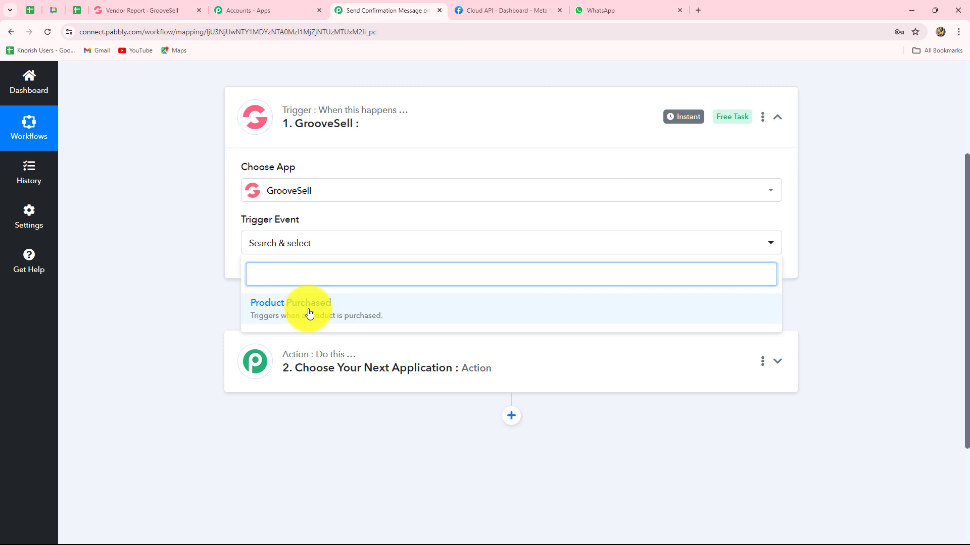
{"action": "left_click", "coordinate": [309, 314]}
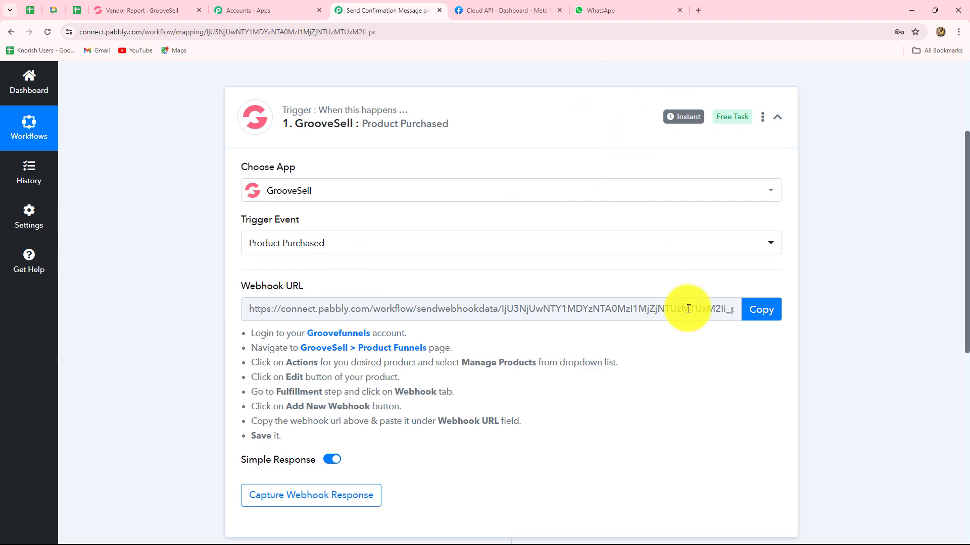
- Highlight the webhook setup instructions and copy the trigger's webhook URL
{"action": "scroll", "coordinate": [709, 381], "scroll_direction": "down", "scroll_amount": 3}
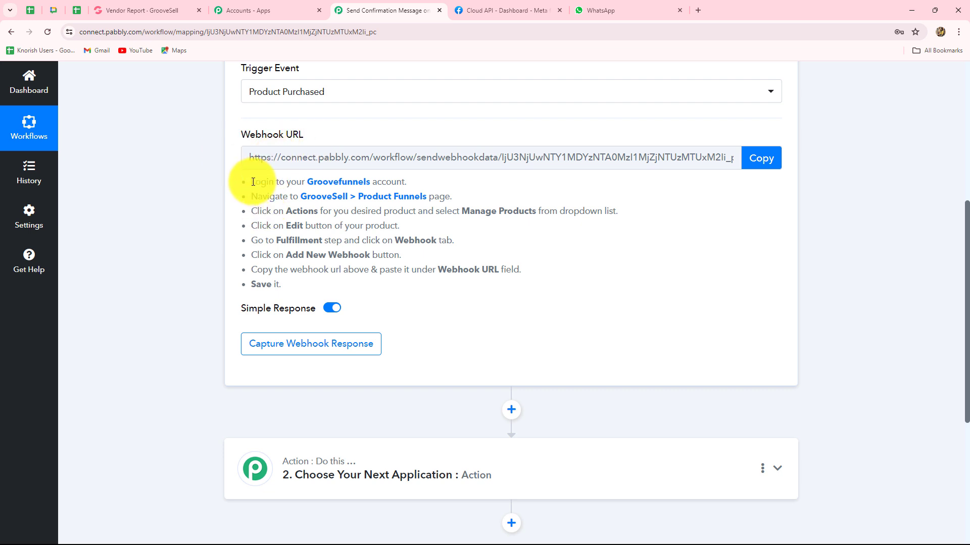
{"action": "left_click_drag", "start_coordinate": [253, 182], "coordinate": [319, 281]}
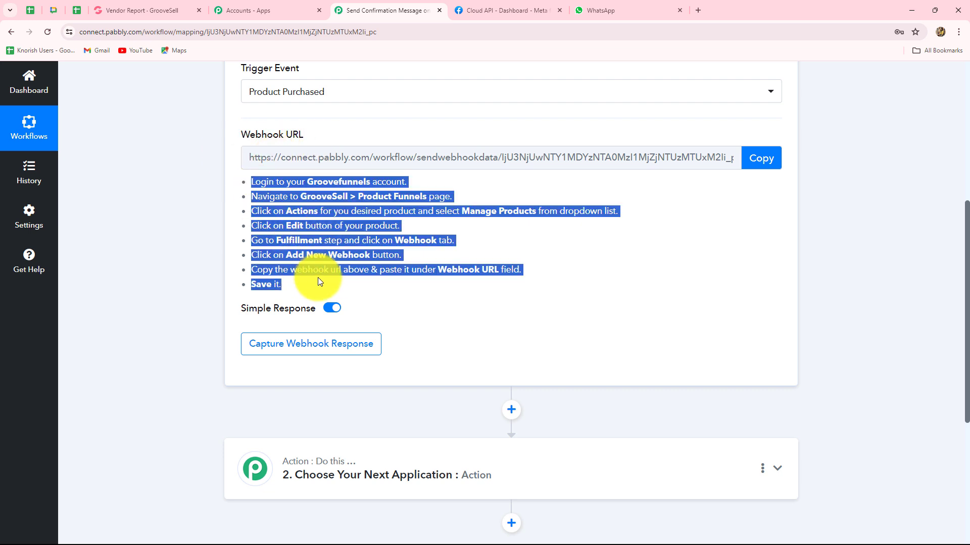
{"action": "left_click", "coordinate": [611, 250]}
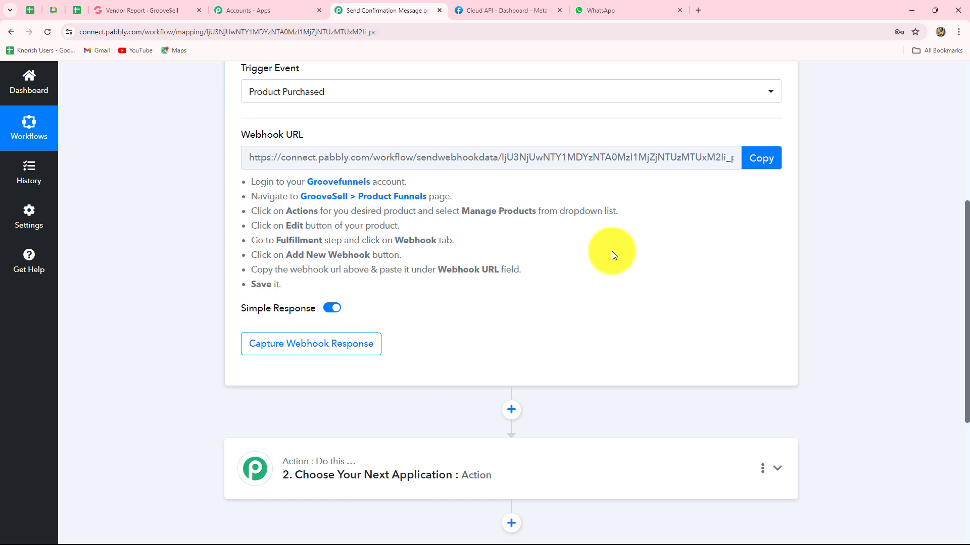
{"action": "scroll", "coordinate": [611, 251], "scroll_direction": "up", "scroll_amount": 2}
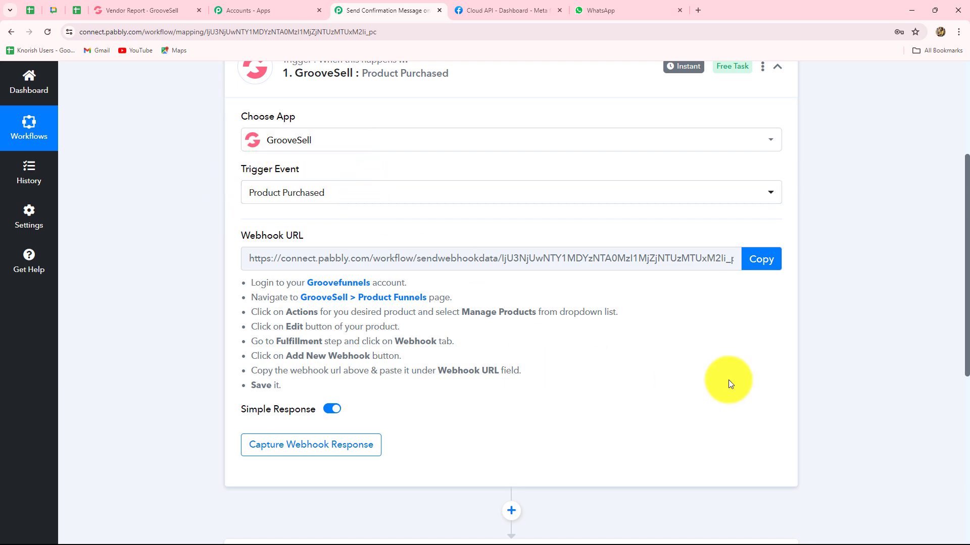
{"action": "left_click", "coordinate": [761, 260]}
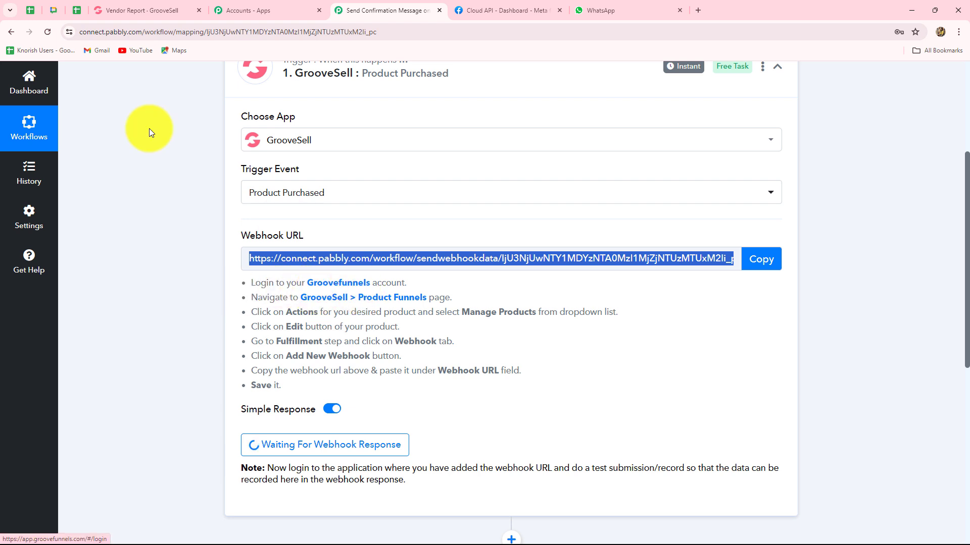
- Go to the GrooveSell funnels list and open the Chair funnel's products
{"action": "left_click", "coordinate": [141, 8]}
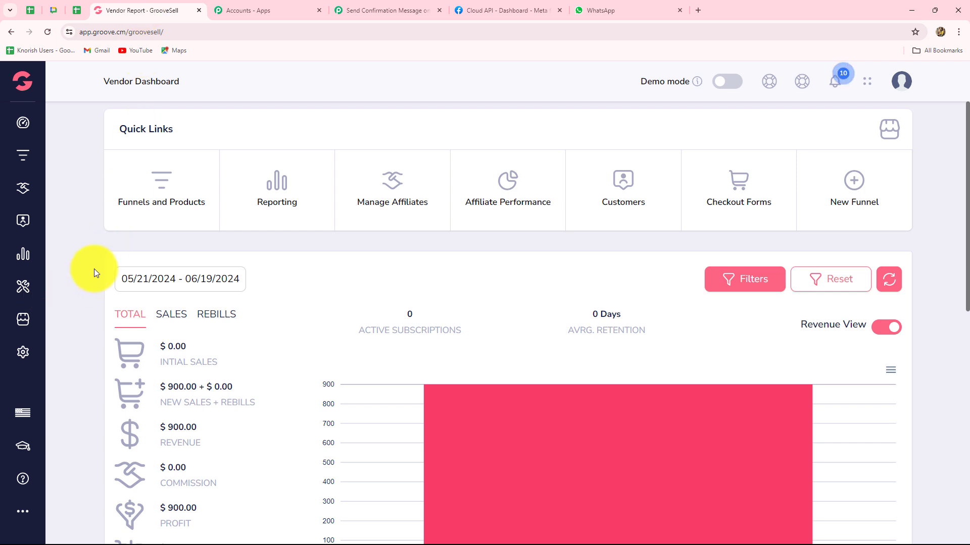
{"action": "left_click", "coordinate": [161, 192]}
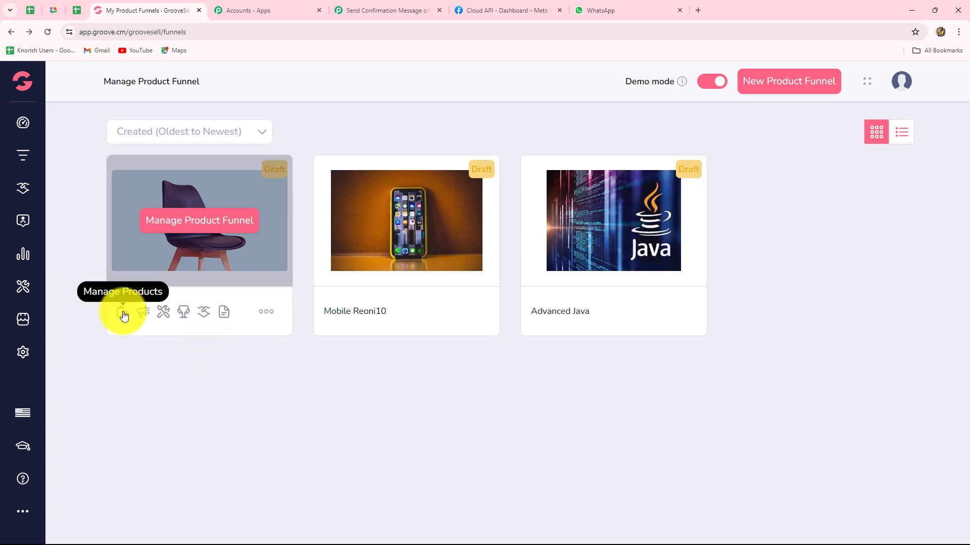
{"action": "left_click", "coordinate": [122, 314]}
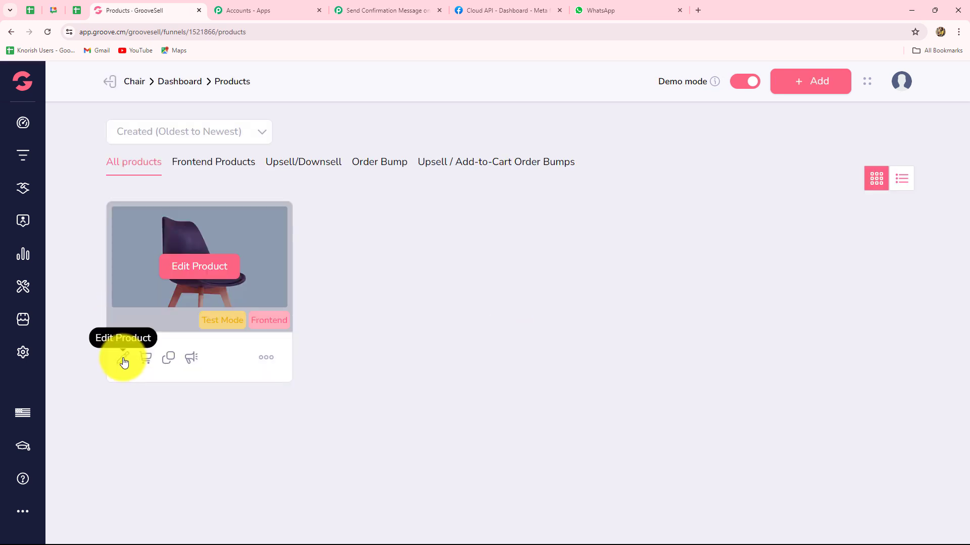
- Edit the Chair product and open its Fulfillment step's Webhook settings
{"action": "left_click", "coordinate": [123, 359]}
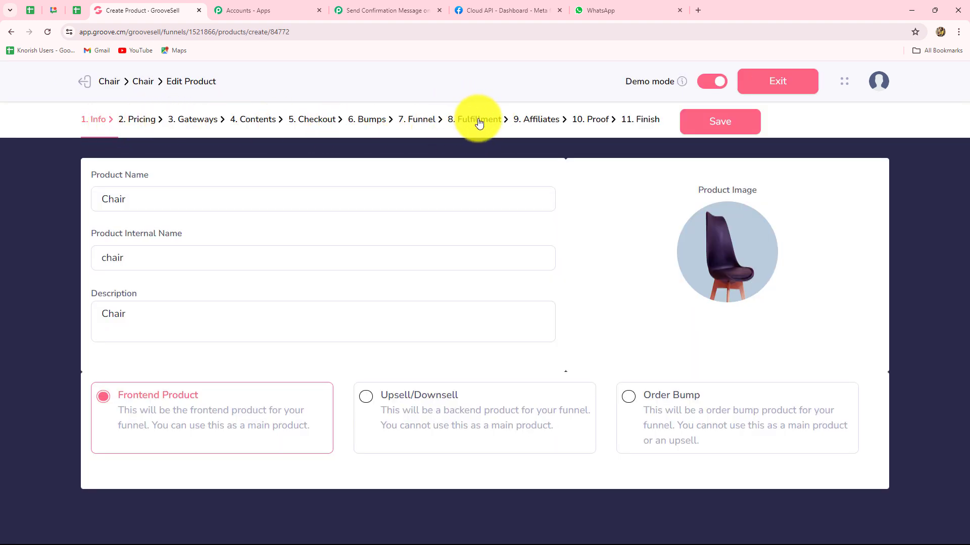
{"action": "left_click", "coordinate": [478, 120]}
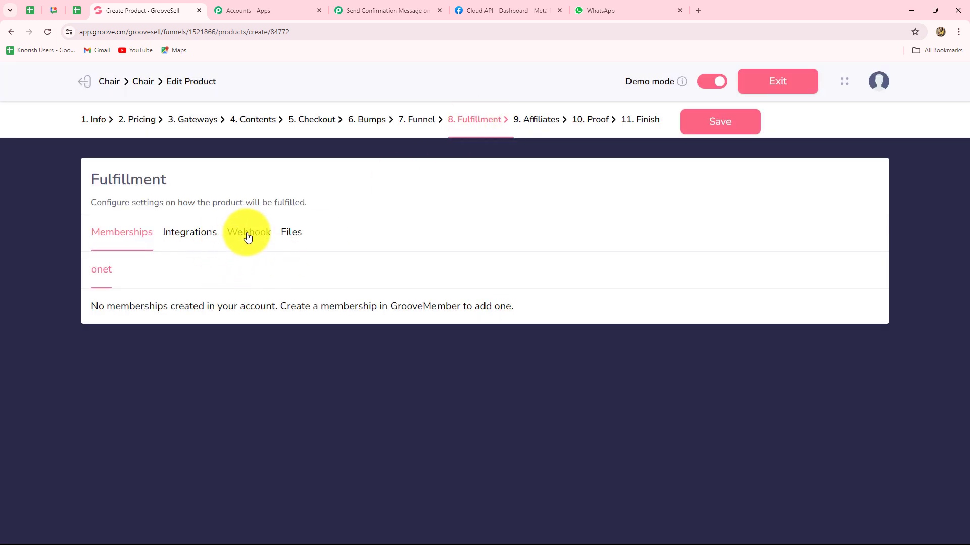
{"action": "left_click", "coordinate": [247, 236]}
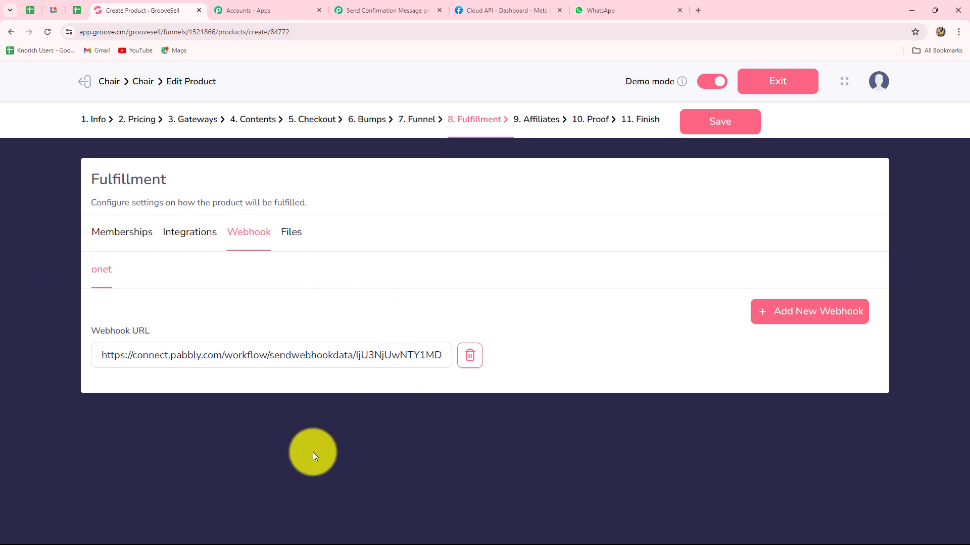
- Replace the old Webhook URL with the pasted Pabbly URL, then return to the Pabbly workflow
{"action": "left_click_drag", "start_coordinate": [439, 355], "coordinate": [53, 362]}
{"action": "key", "text": "BackSpace"}
{"action": "left_click_drag", "start_coordinate": [337, 359], "coordinate": [150, 262]}
{"action": "key", "text": "BackSpace"}
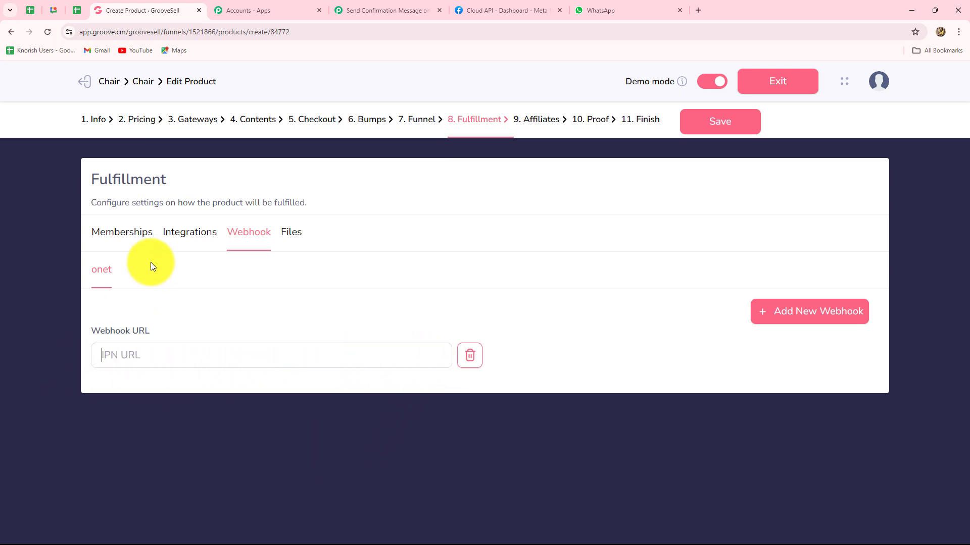
{"action": "key", "text": "ctrl+v"}
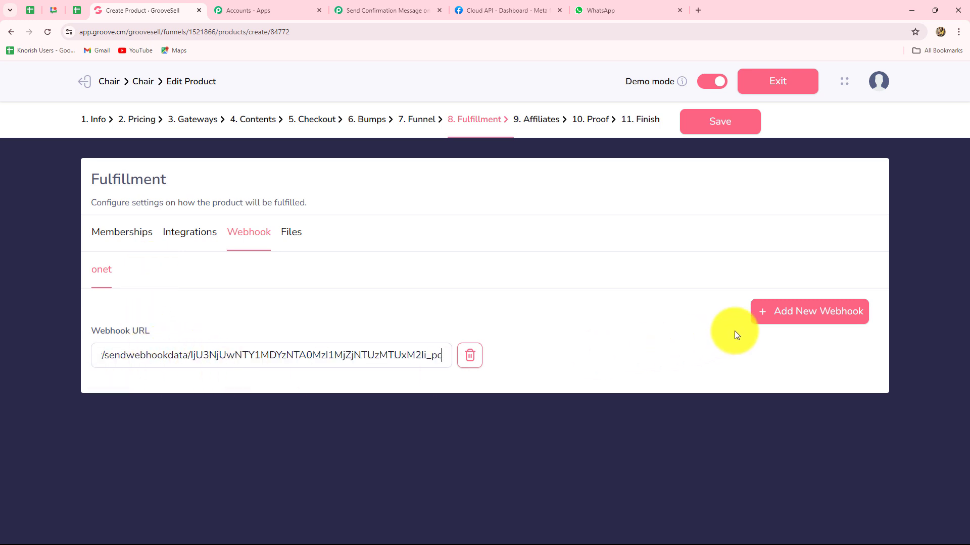
{"action": "left_click", "coordinate": [718, 125]}
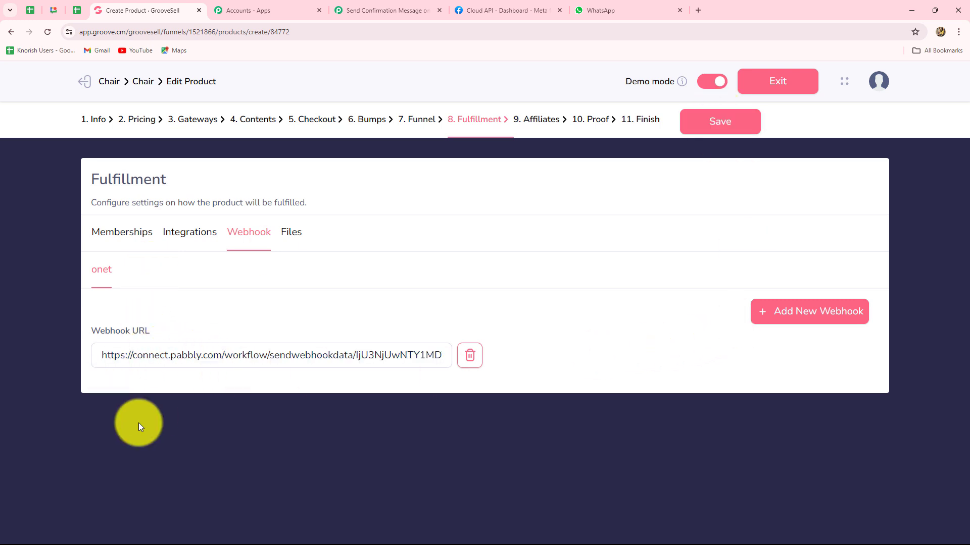
{"action": "left_click", "coordinate": [13, 32]}
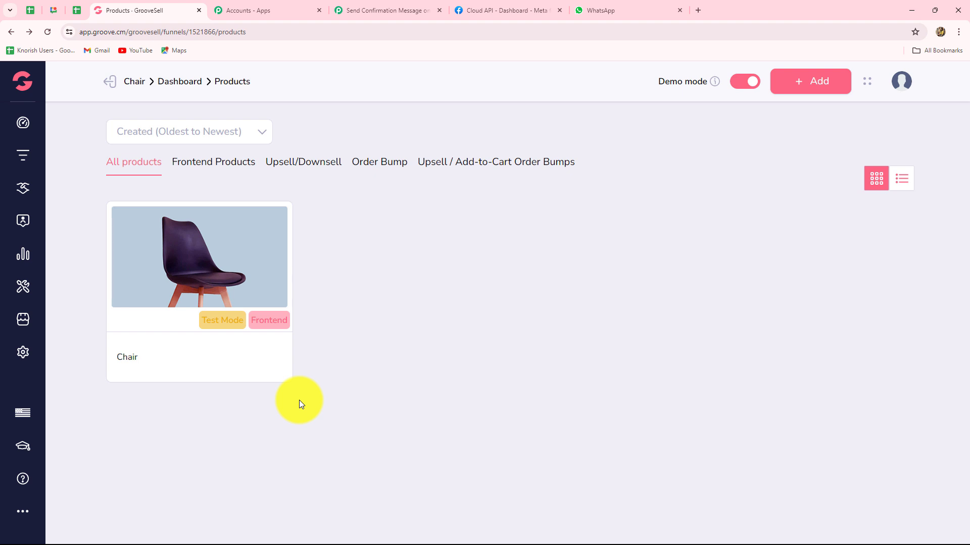
{"action": "left_click", "coordinate": [359, 4]}
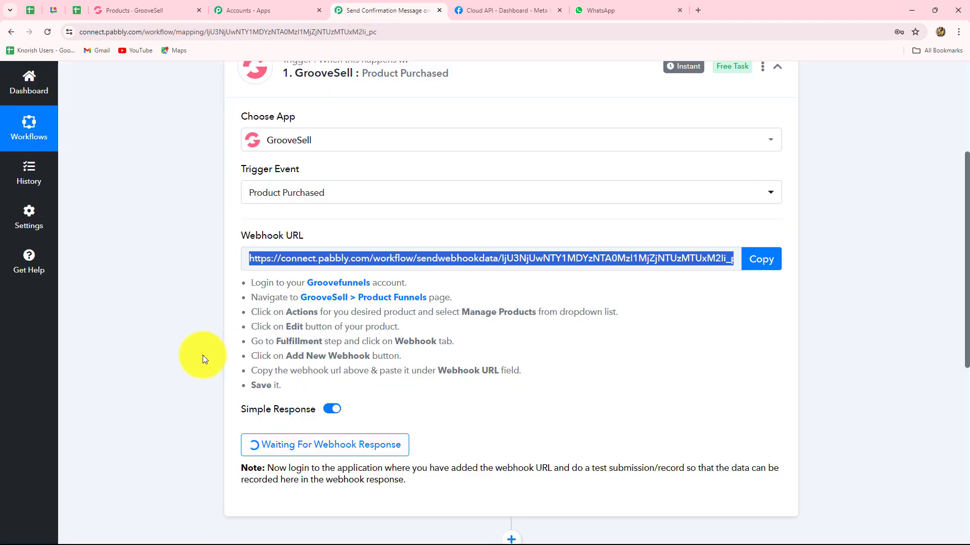
{"action": "scroll", "coordinate": [202, 355], "scroll_direction": "down", "scroll_amount": 2}
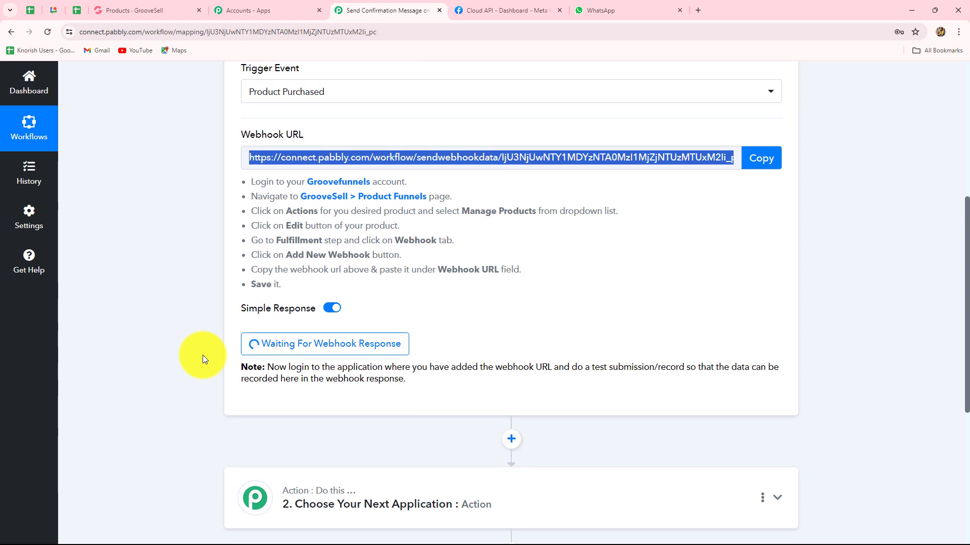
{"action": "scroll", "coordinate": [425, 329], "scroll_direction": "up", "scroll_amount": 3}
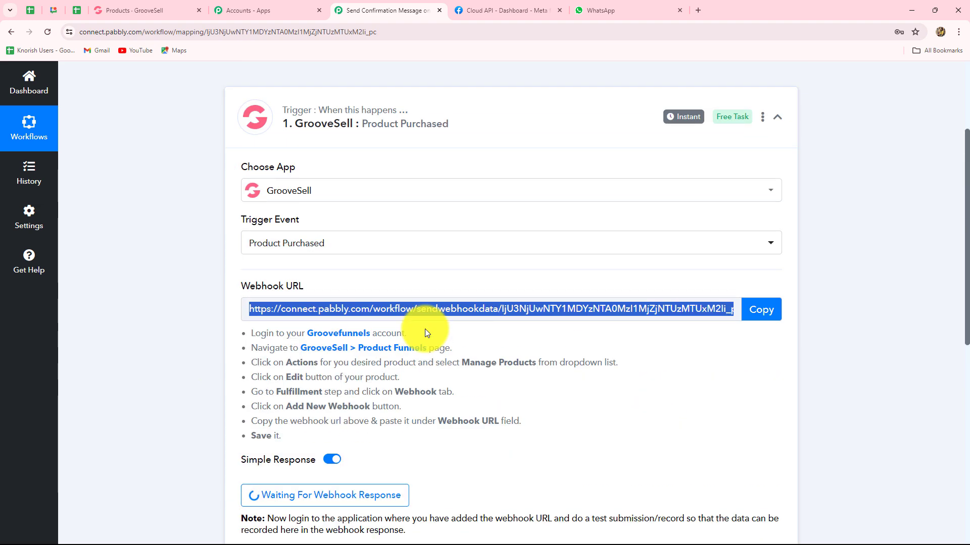
{"action": "scroll", "coordinate": [605, 417], "scroll_direction": "down", "scroll_amount": 3}
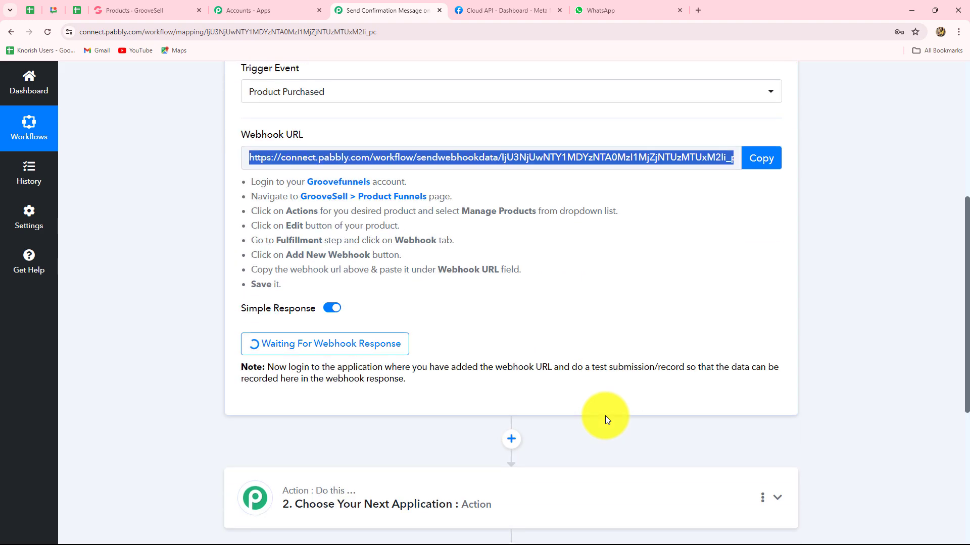
- Copy the Chair product's chchk checkout link and open a new browser tab
{"action": "left_click", "coordinate": [132, 10]}
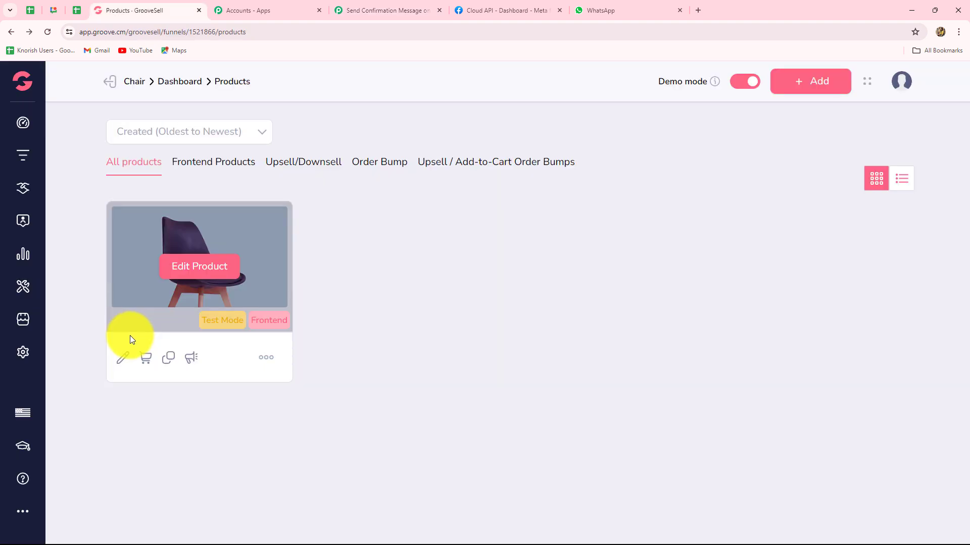
{"action": "left_click", "coordinate": [146, 359]}
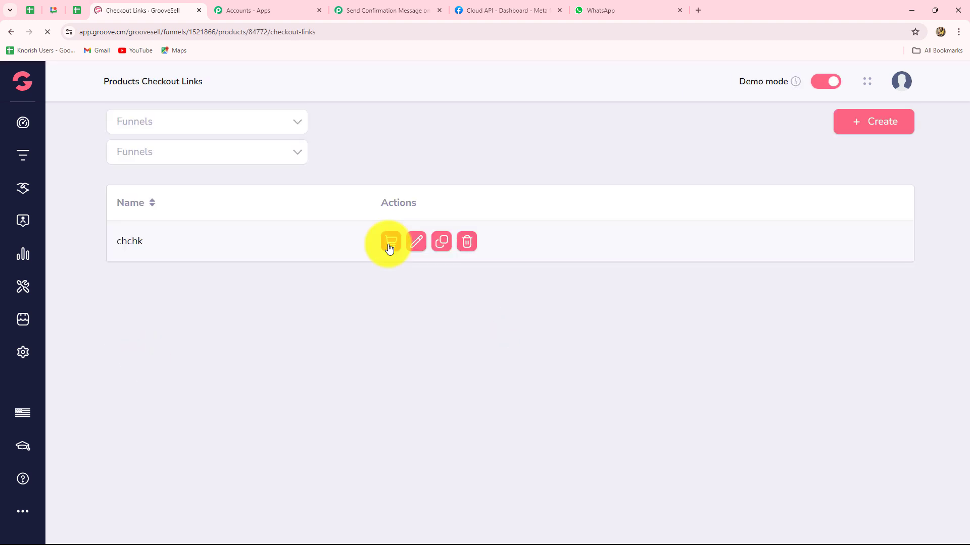
{"action": "left_click", "coordinate": [390, 236]}
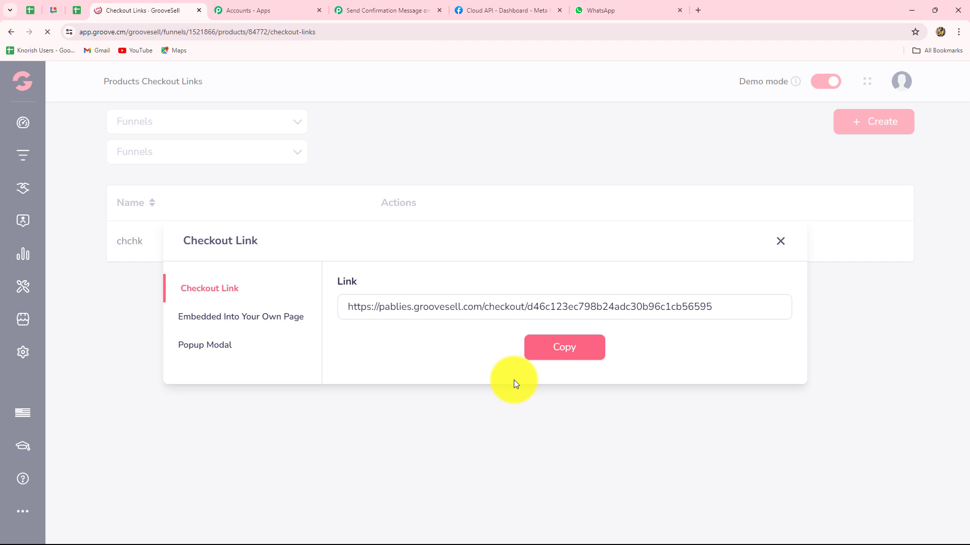
{"action": "left_click", "coordinate": [584, 353]}
{"action": "left_click", "coordinate": [698, 10]}
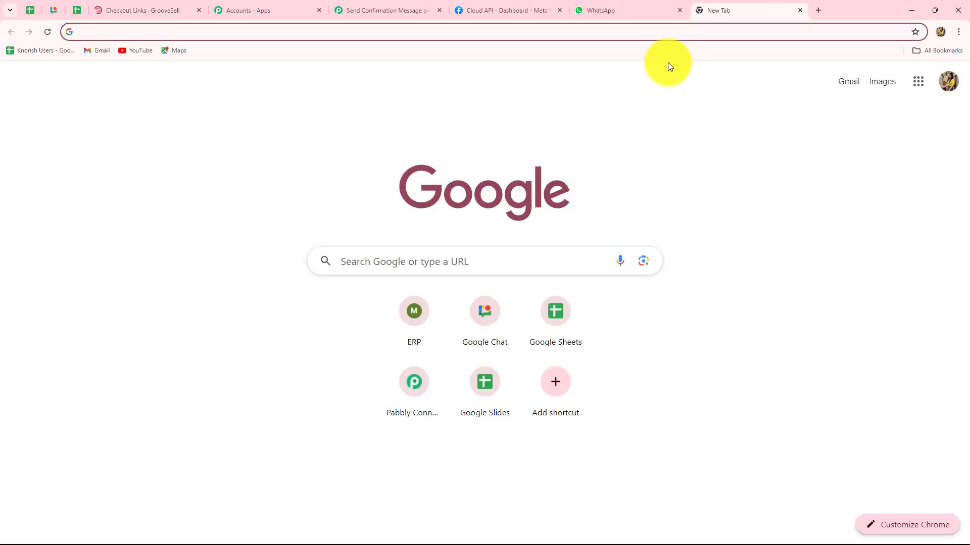
- Load the copied Chair checkout link in the new tab
{"action": "key", "text": "ctrl+v"}
{"action": "key", "text": "Return"}
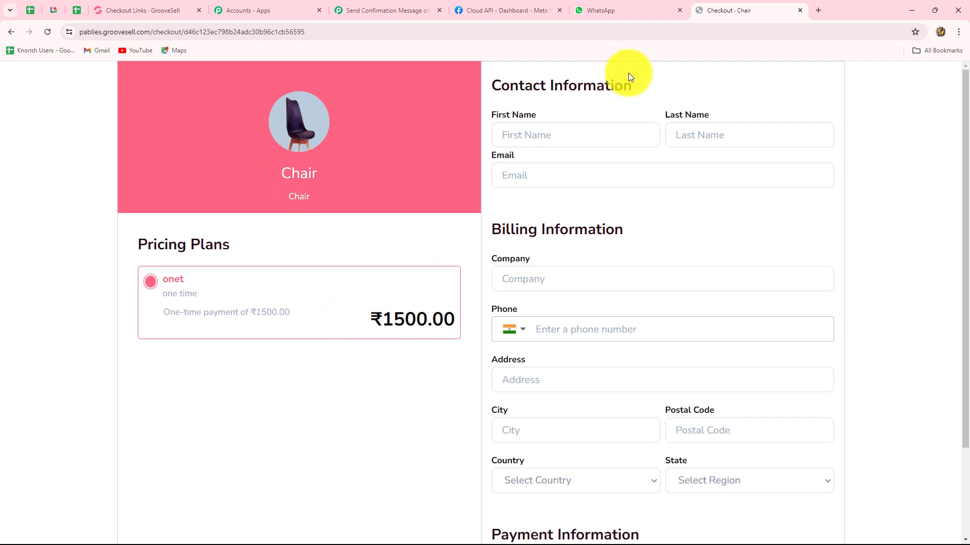
{"action": "scroll", "coordinate": [831, 341], "scroll_direction": "down", "scroll_amount": 2}
{"action": "scroll", "coordinate": [802, 360], "scroll_direction": "up", "scroll_amount": 2}
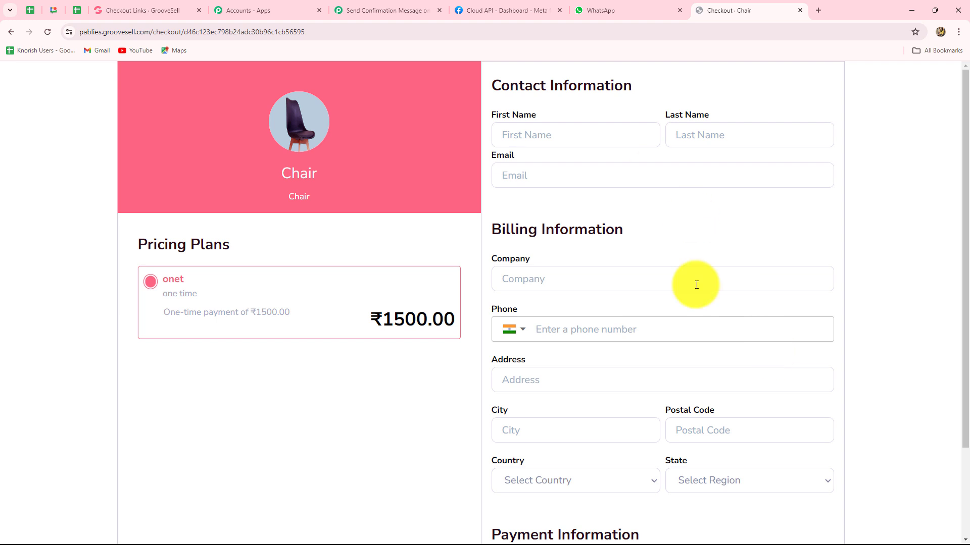
- Fill in the buyer's first and last name, e-mail address and phone number
{"action": "left_click", "coordinate": [540, 131]}
{"action": "type", "text": "Sma"}
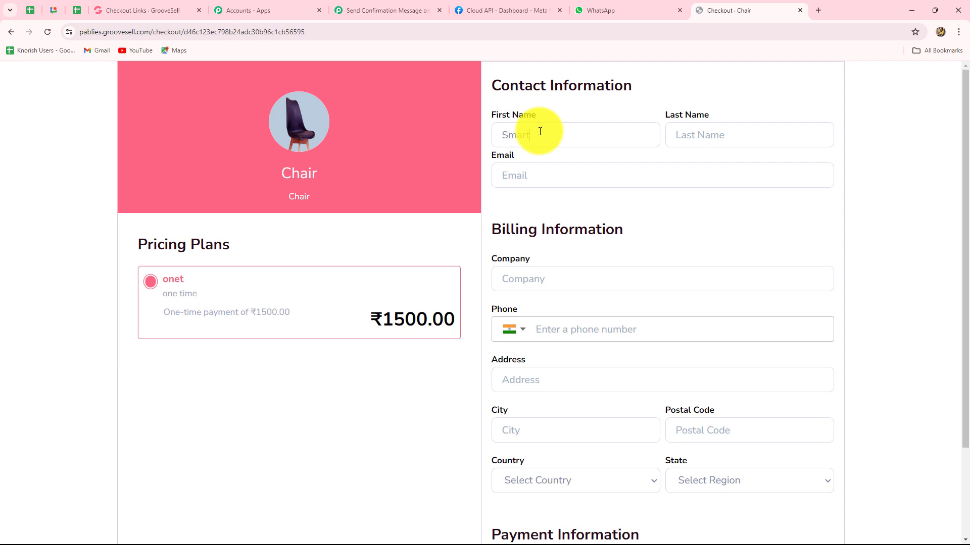
{"action": "type", "text": "rt"}
{"action": "left_click", "coordinate": [736, 129]}
{"action": "type", "text": "User"}
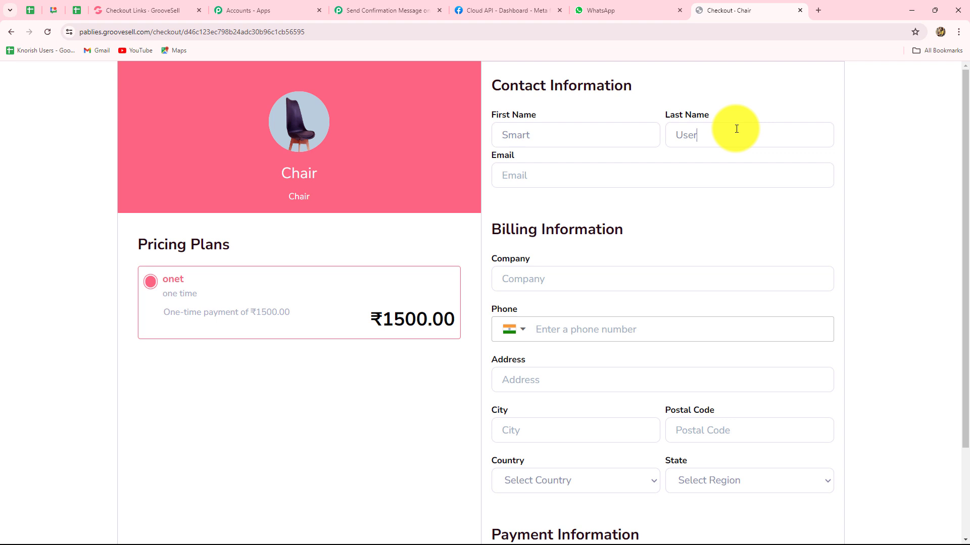
{"action": "left_click", "coordinate": [638, 171]}
{"action": "key", "text": "ctrl+v"}
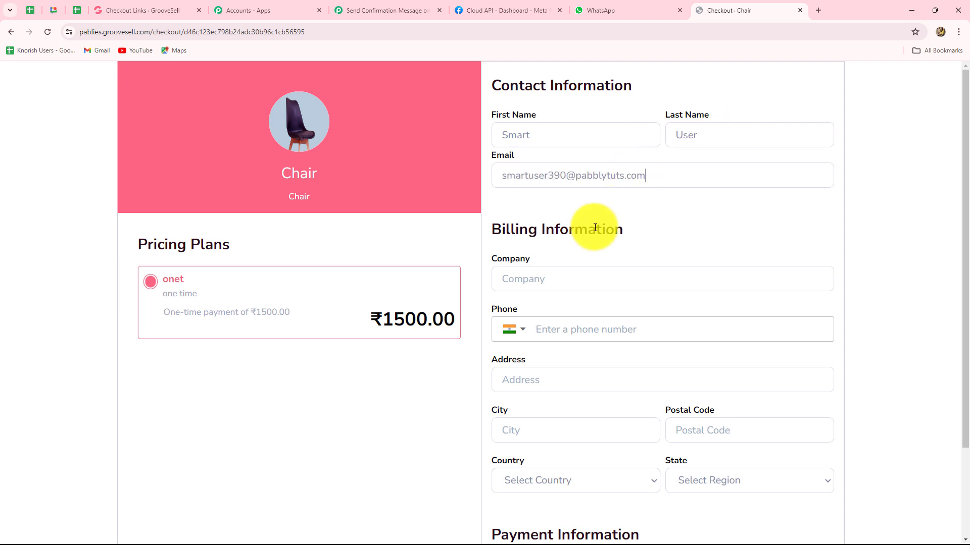
{"action": "scroll", "coordinate": [579, 285], "scroll_direction": "down", "scroll_amount": 3}
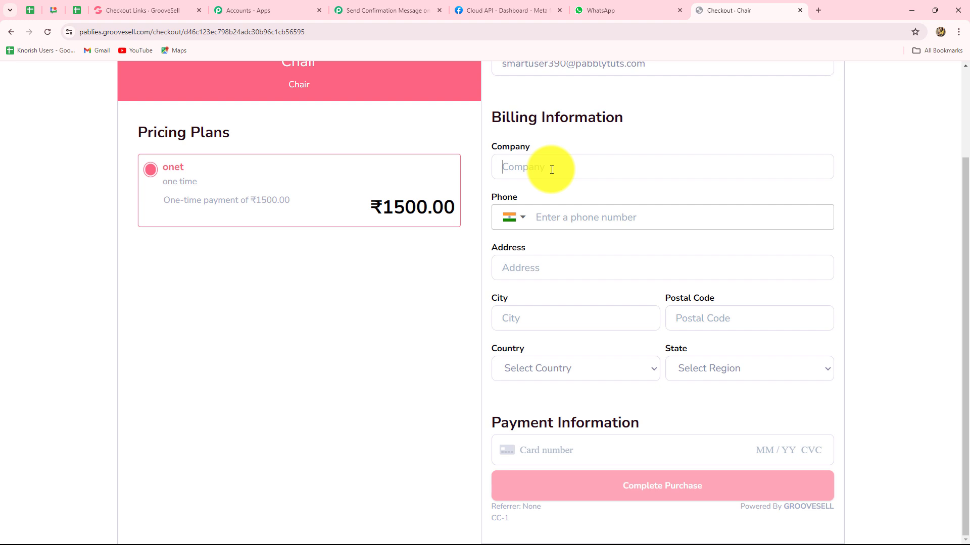
{"action": "type", "text": "ABC"}
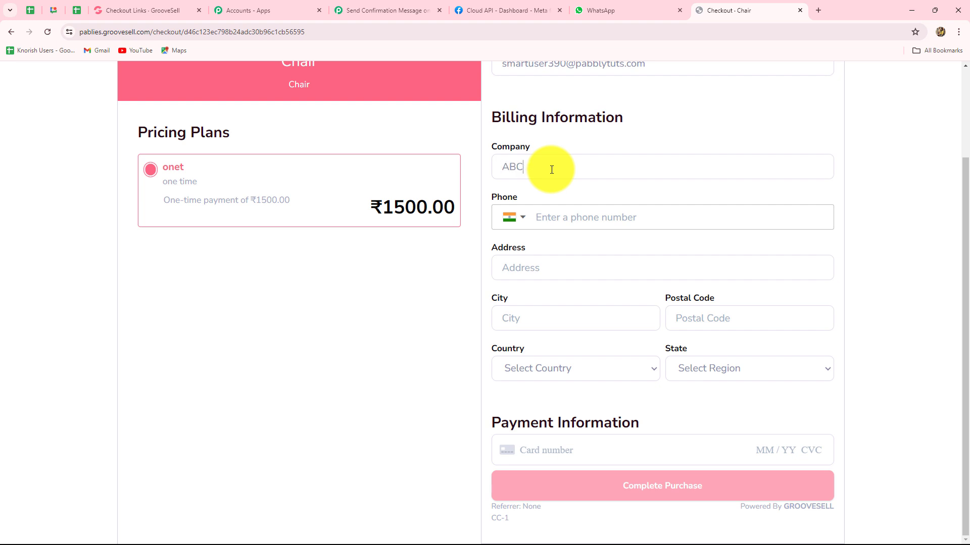
{"action": "left_click", "coordinate": [549, 219]}
{"action": "key", "text": "Down"}
{"action": "key", "text": "Return"}
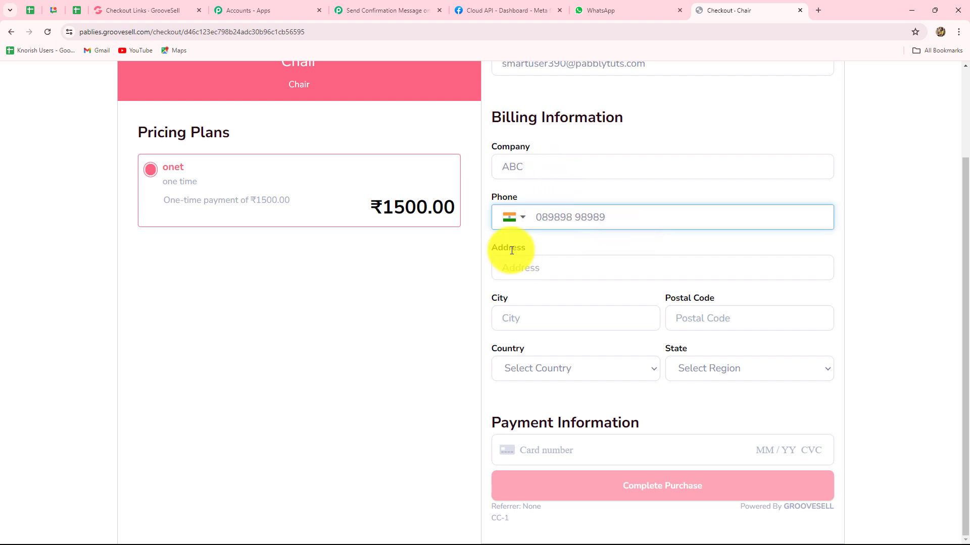
- Enter the buyer's street address, city, postal code and the test card details
{"action": "left_click", "coordinate": [539, 269]}
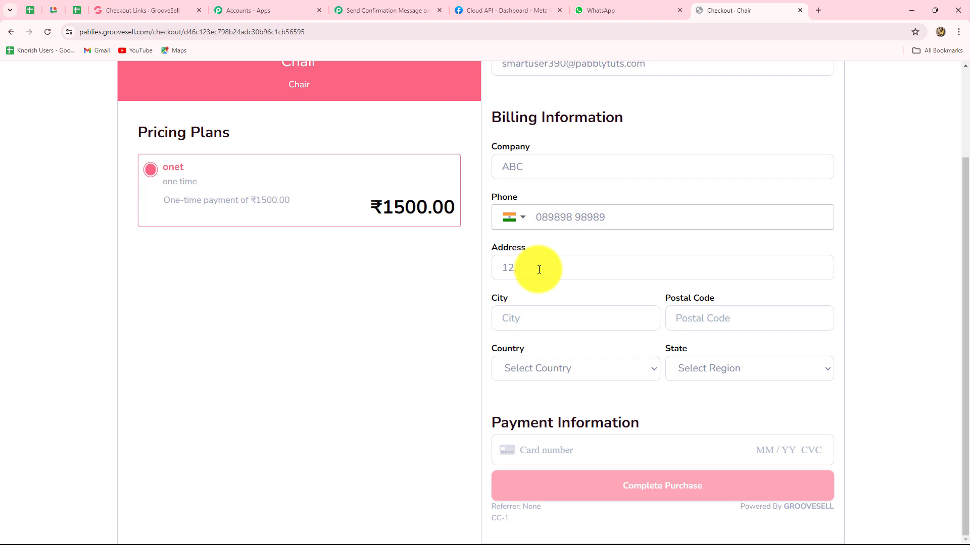
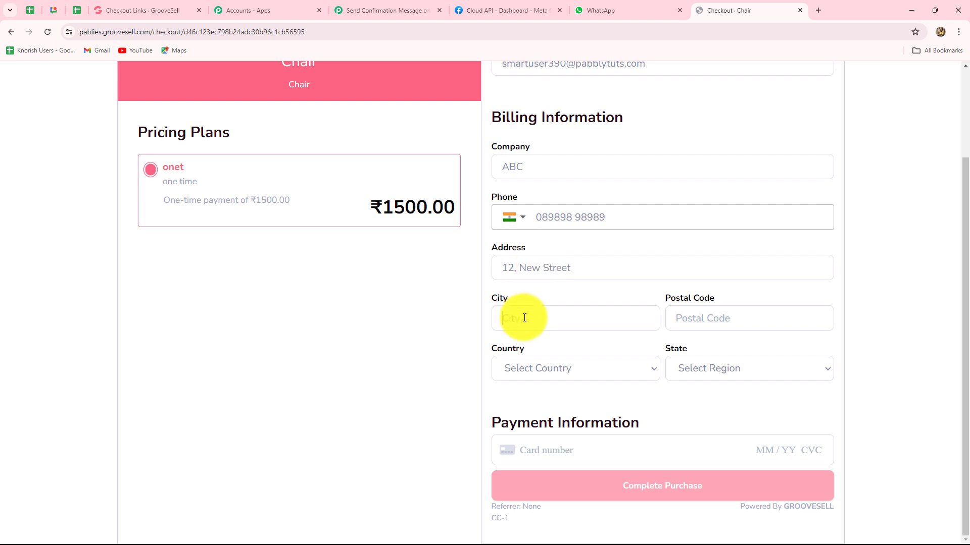
{"action": "left_click", "coordinate": [524, 318]}
{"action": "type", "text": "Bhopal"}
{"action": "left_click", "coordinate": [736, 315]}
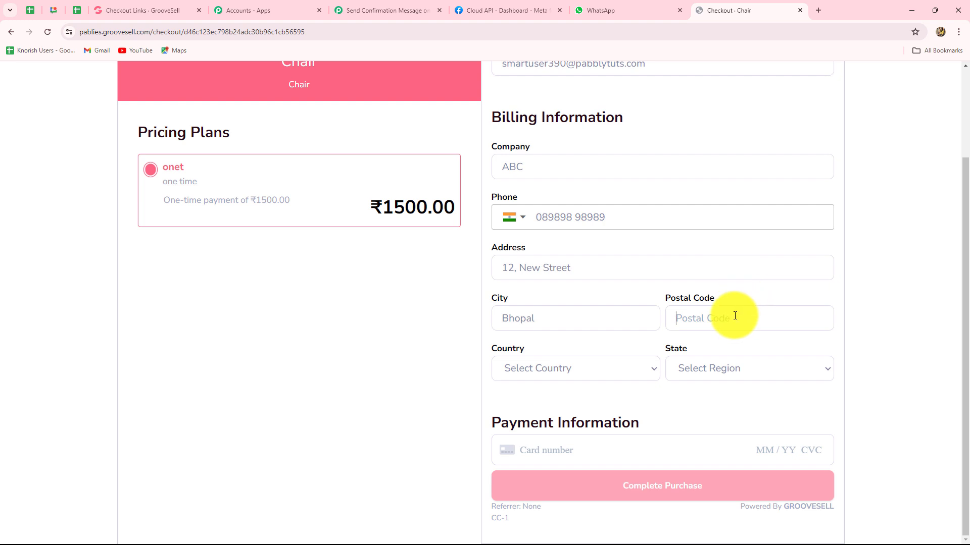
{"action": "type", "text": "462003"}
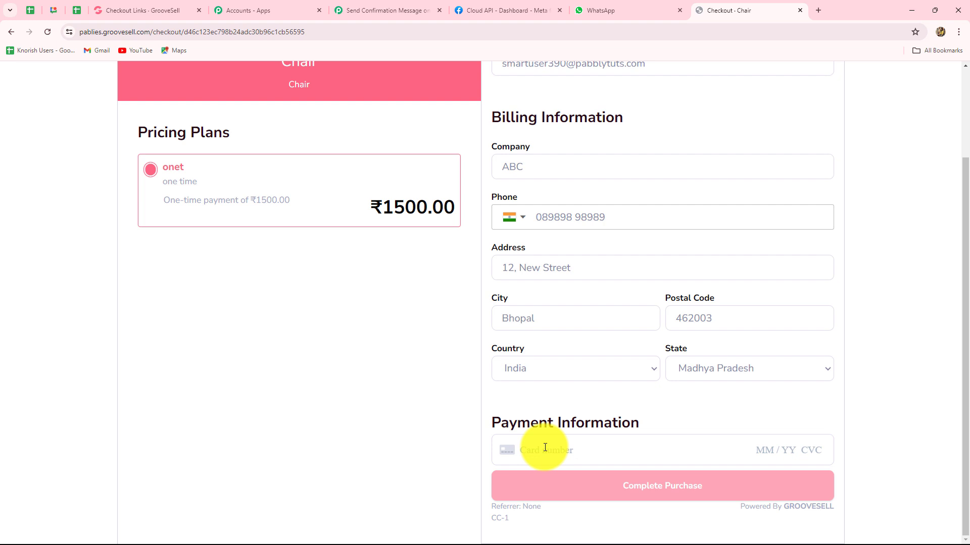
{"action": "type", "text": "41"}
{"action": "type", "text": "11 1111 1111 1111 04 / "}
{"action": "type", "text": "28 "}
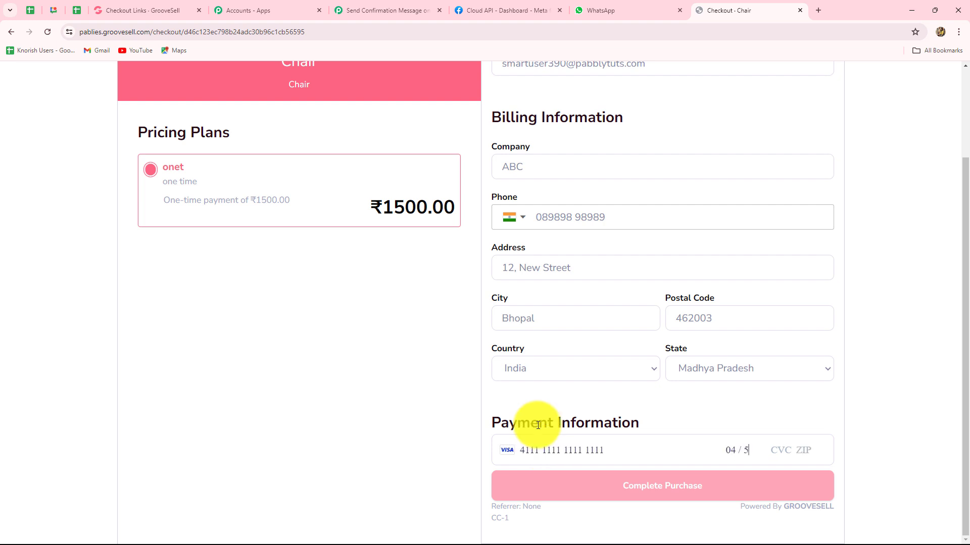
{"action": "type", "text": "890 67890"}
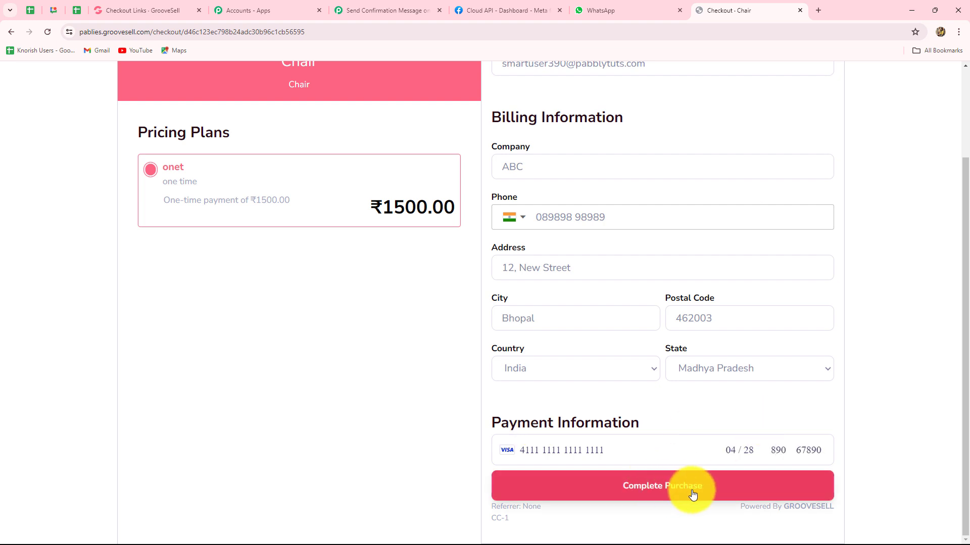
- Complete the ₹1500.00 Chair purchase and decline Chrome's offer to save the card
{"action": "left_click", "coordinate": [693, 494]}
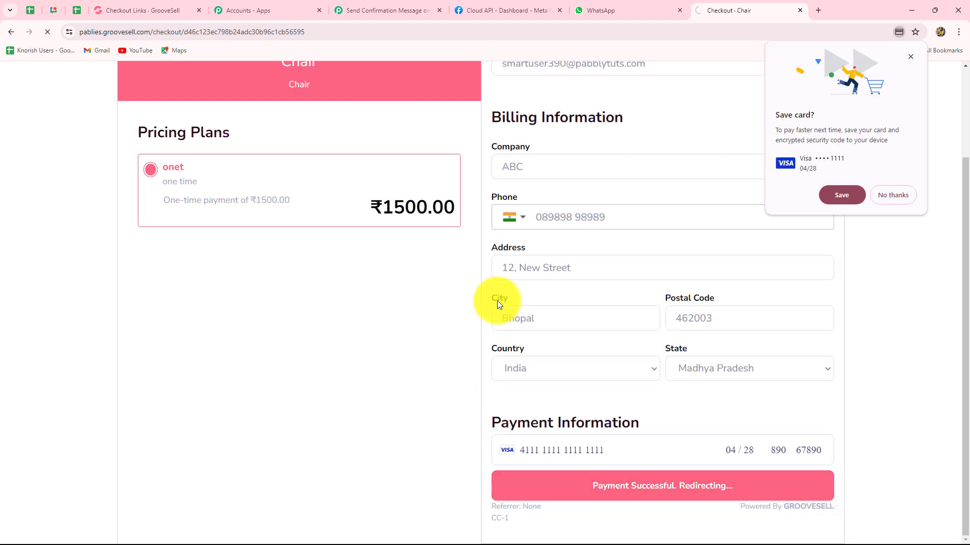
{"action": "left_click", "coordinate": [911, 57]}
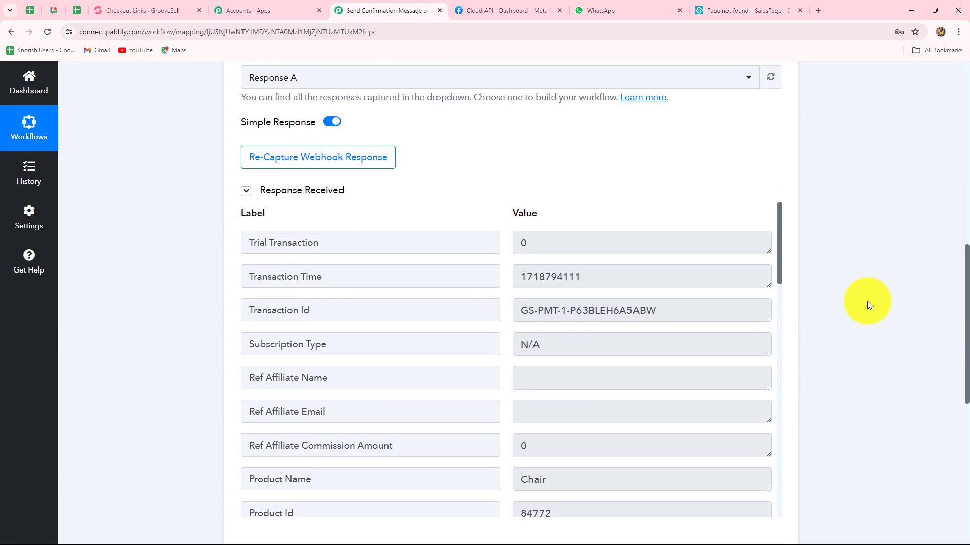
{"action": "scroll", "coordinate": [867, 301], "scroll_direction": "down", "scroll_amount": 3}
{"action": "scroll", "coordinate": [866, 302], "scroll_direction": "up", "scroll_amount": 4}
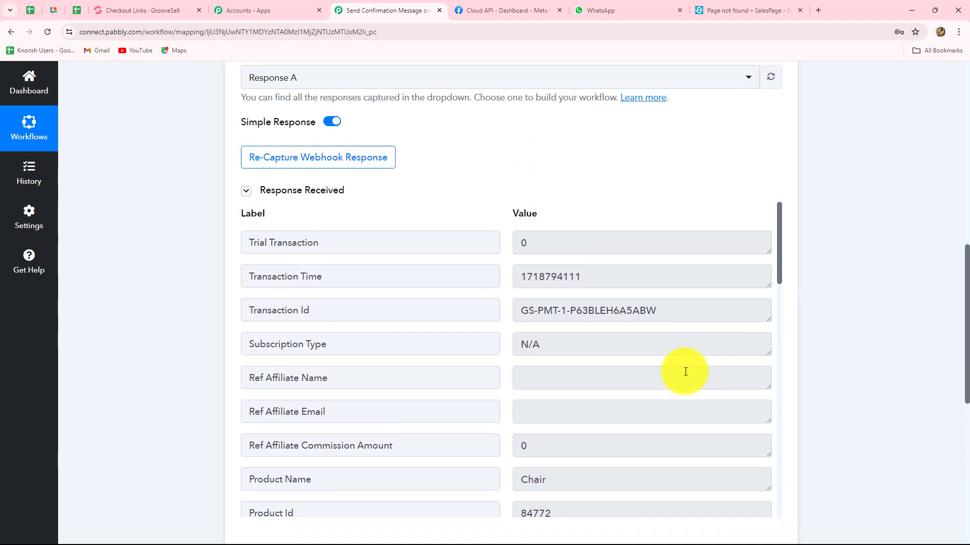
{"action": "scroll", "coordinate": [683, 368], "scroll_direction": "down", "scroll_amount": 3}
{"action": "double_click", "coordinate": [586, 328]}
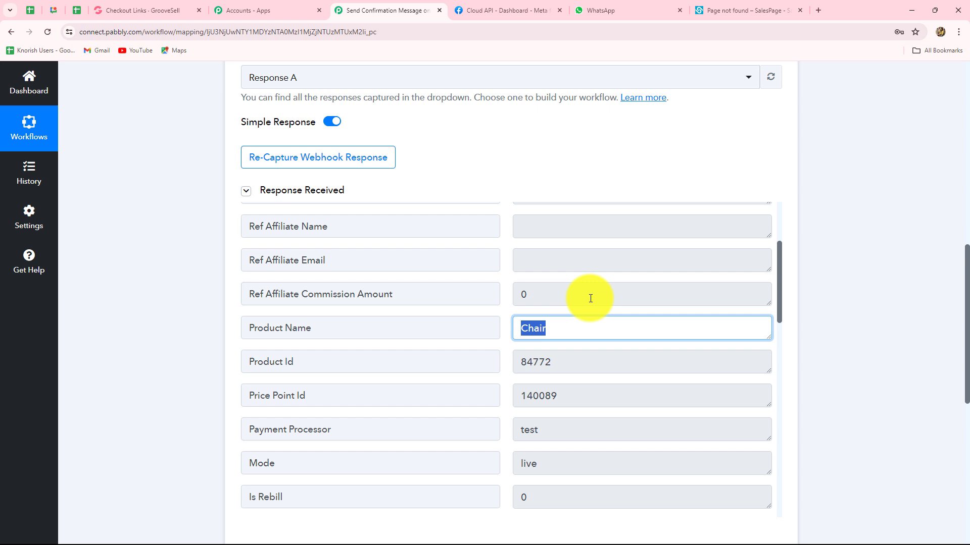
{"action": "double_click", "coordinate": [584, 366]}
{"action": "scroll", "coordinate": [589, 403], "scroll_direction": "down", "scroll_amount": 10}
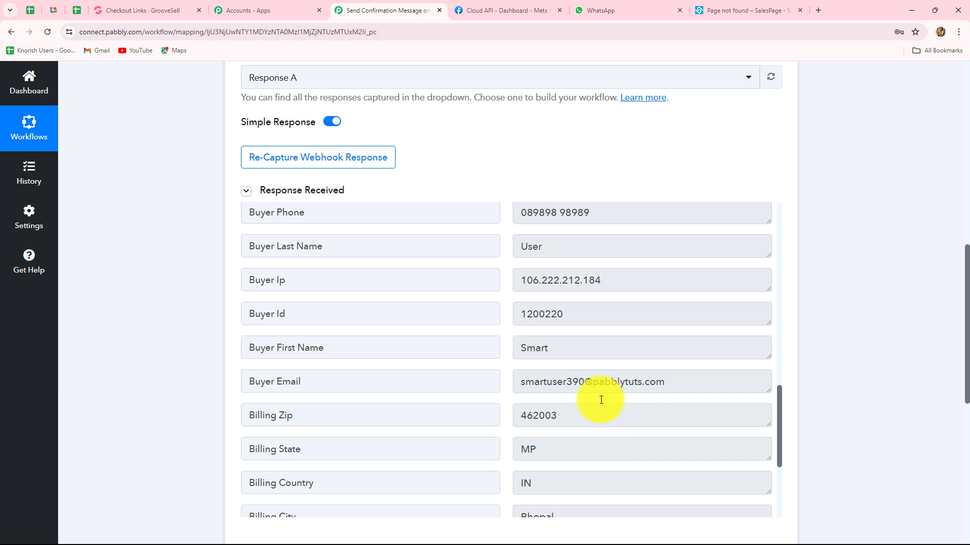
{"action": "left_click_drag", "start_coordinate": [517, 388], "coordinate": [708, 407]}
{"action": "scroll", "coordinate": [655, 278], "scroll_direction": "down", "scroll_amount": 4}
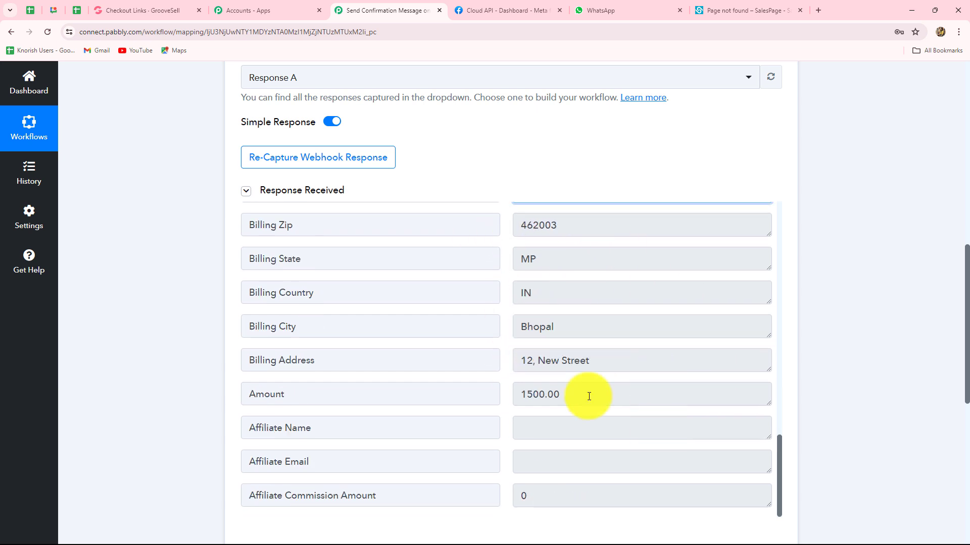
{"action": "left_click_drag", "start_coordinate": [588, 396], "coordinate": [511, 390]}
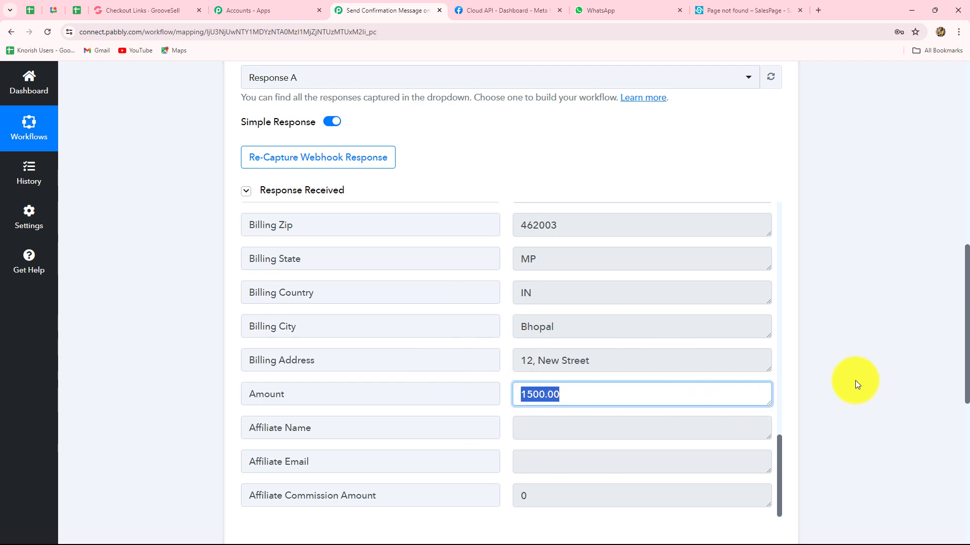
{"action": "scroll", "coordinate": [854, 386], "scroll_direction": "up", "scroll_amount": 7}
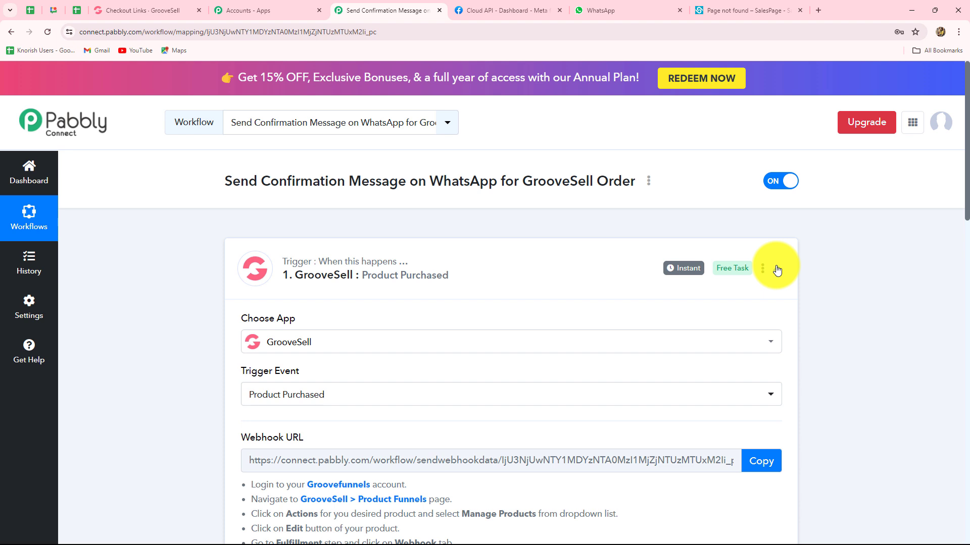
- Collapse the GrooveSell trigger and set the action app to WhatsApp Cloud API
{"action": "left_click", "coordinate": [776, 269]}
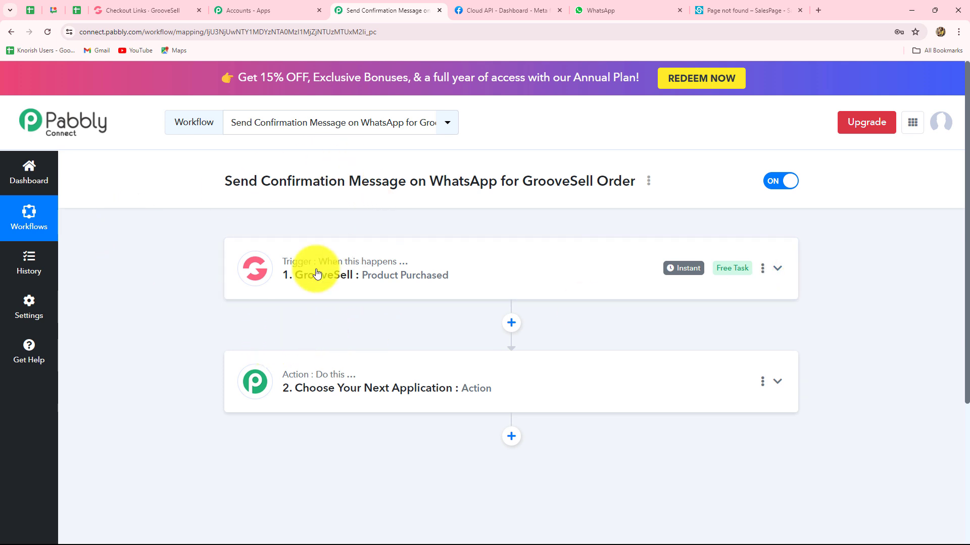
{"action": "left_click", "coordinate": [426, 391]}
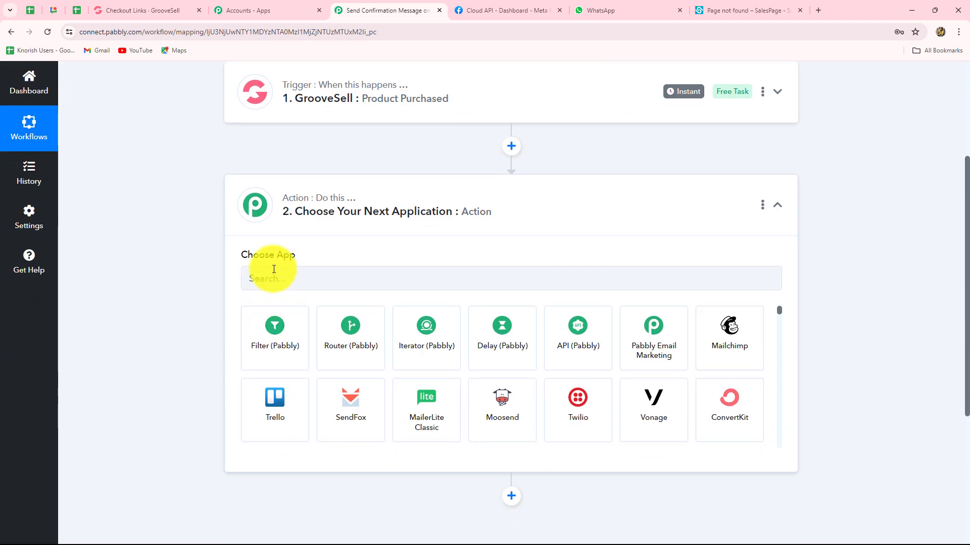
{"action": "left_click", "coordinate": [275, 273]}
{"action": "type", "text": "What"}
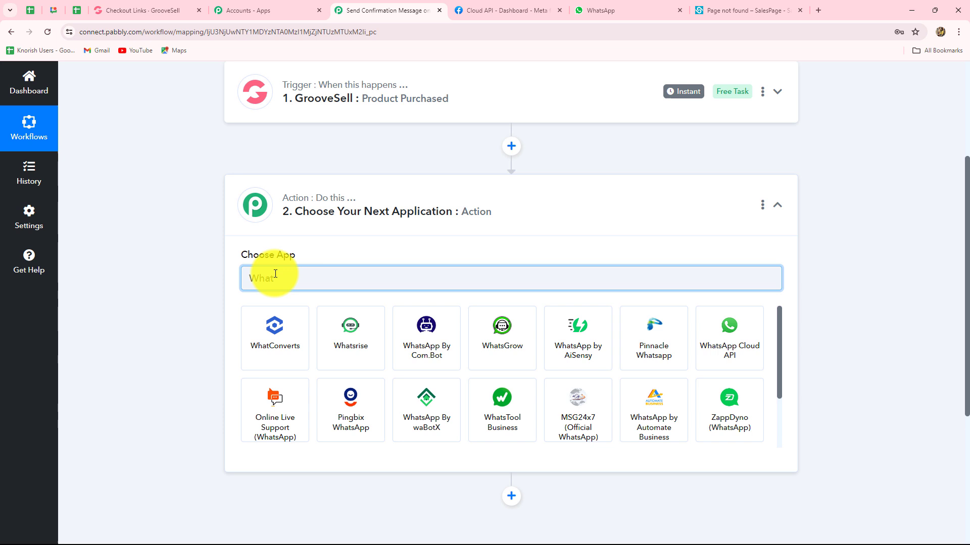
{"action": "left_click", "coordinate": [727, 325]}
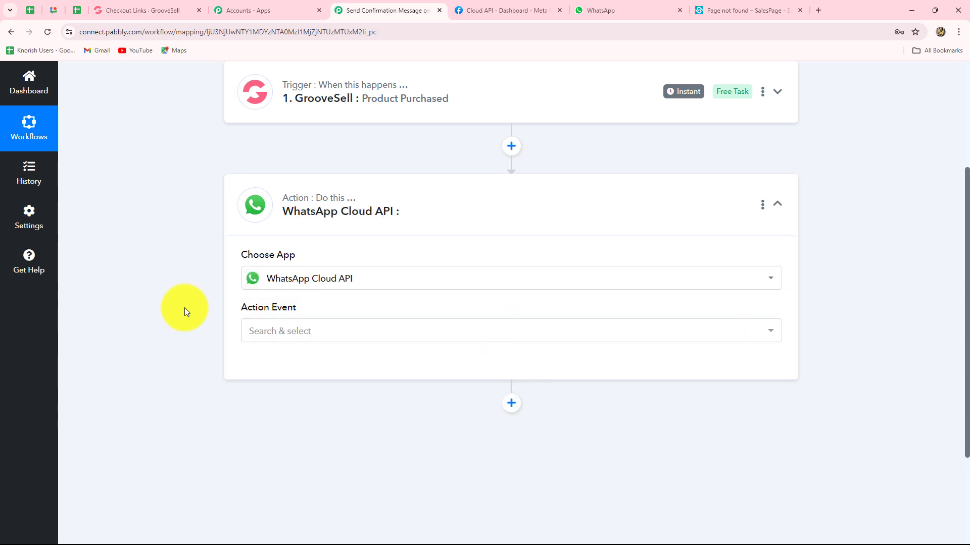
- Choose Send Template Message as the action event and start connecting an account
{"action": "left_click", "coordinate": [324, 337]}
{"action": "left_click", "coordinate": [324, 397]}
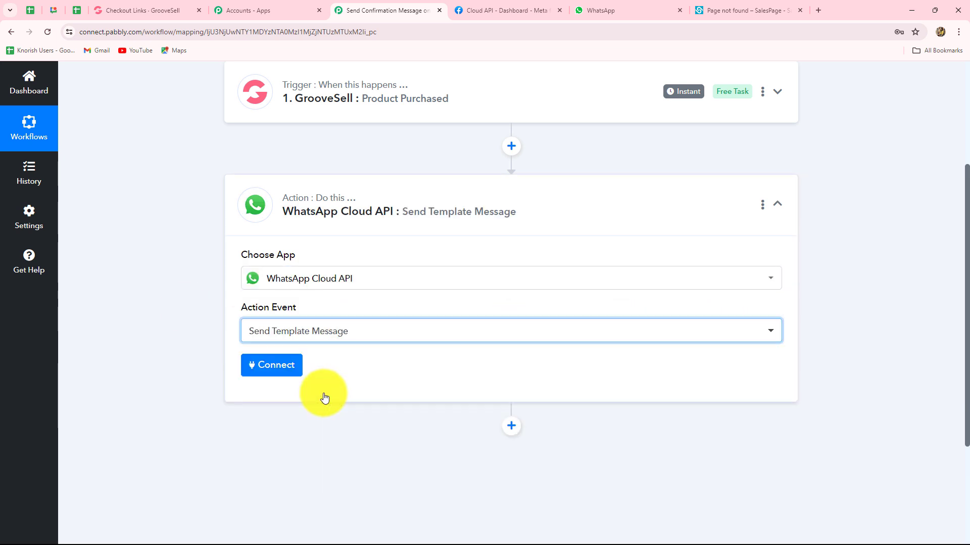
{"action": "left_click", "coordinate": [270, 365]}
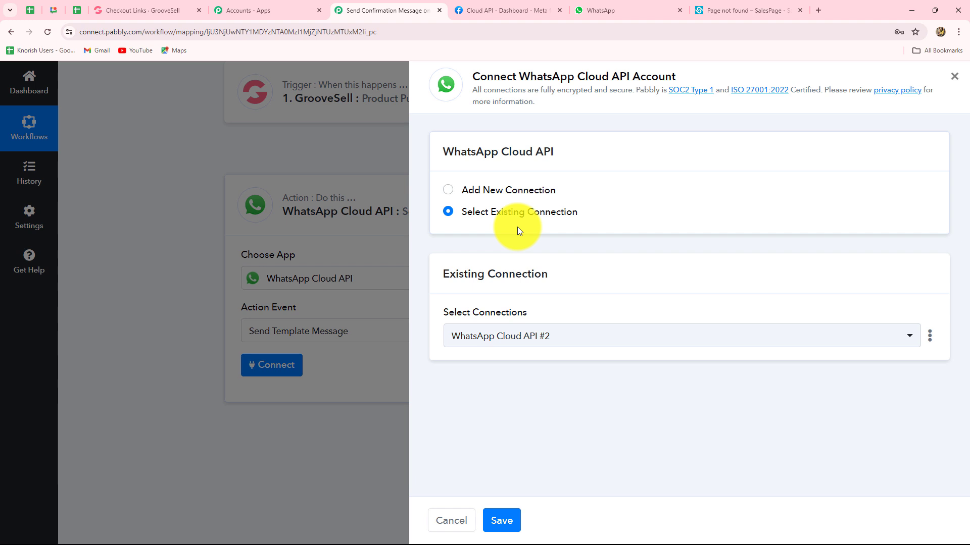
- Select Add New Connection to reveal the WhatsApp Cloud API #3 token and ID fields
{"action": "left_click", "coordinate": [449, 192]}
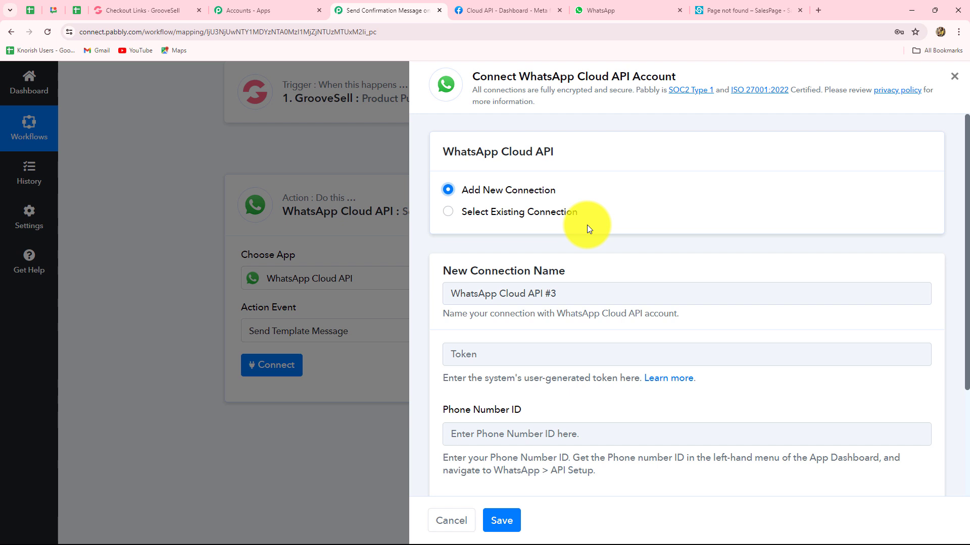
{"action": "scroll", "coordinate": [587, 225], "scroll_direction": "down", "scroll_amount": 3}
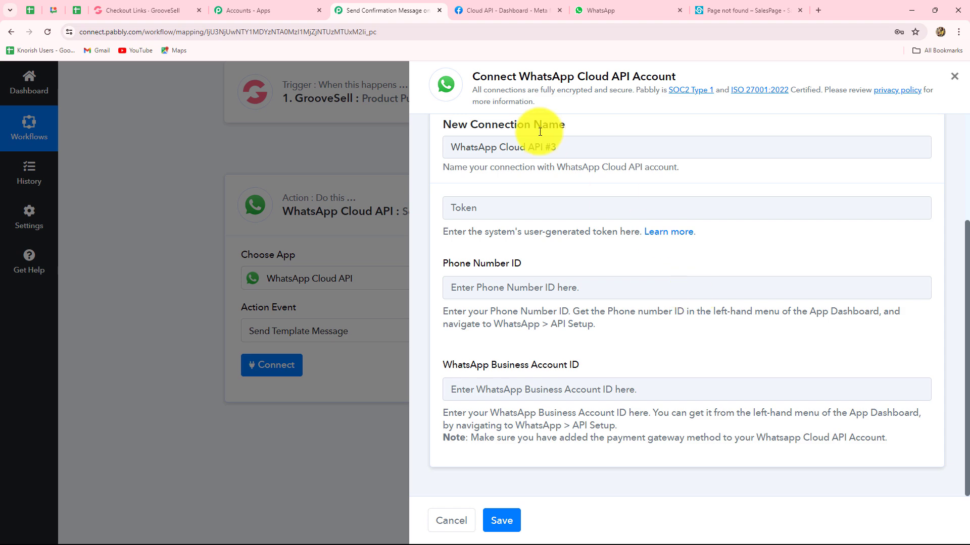
- View the access token and account IDs on the Meta app's WhatsApp API Setup page, then return to Pabbly
{"action": "left_click", "coordinate": [514, 10]}
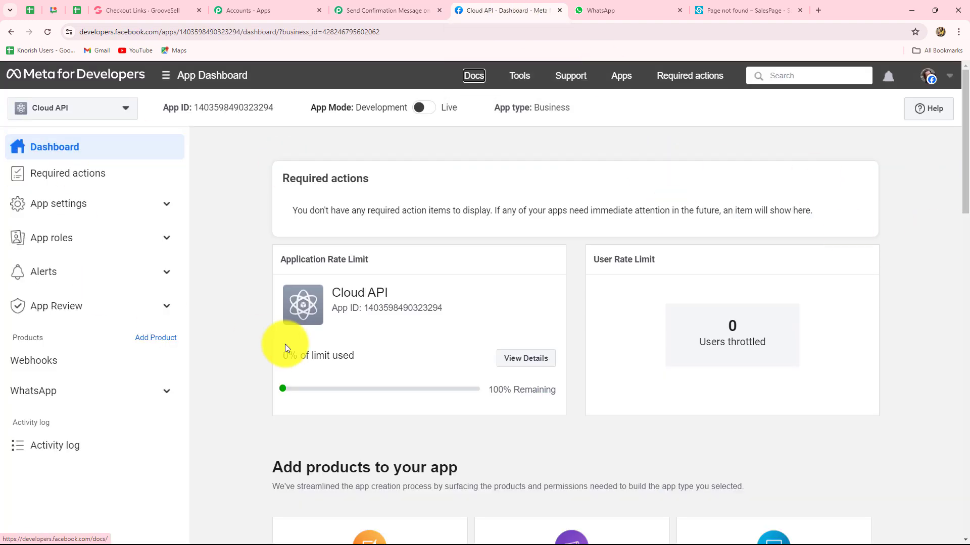
{"action": "left_click", "coordinate": [48, 392]}
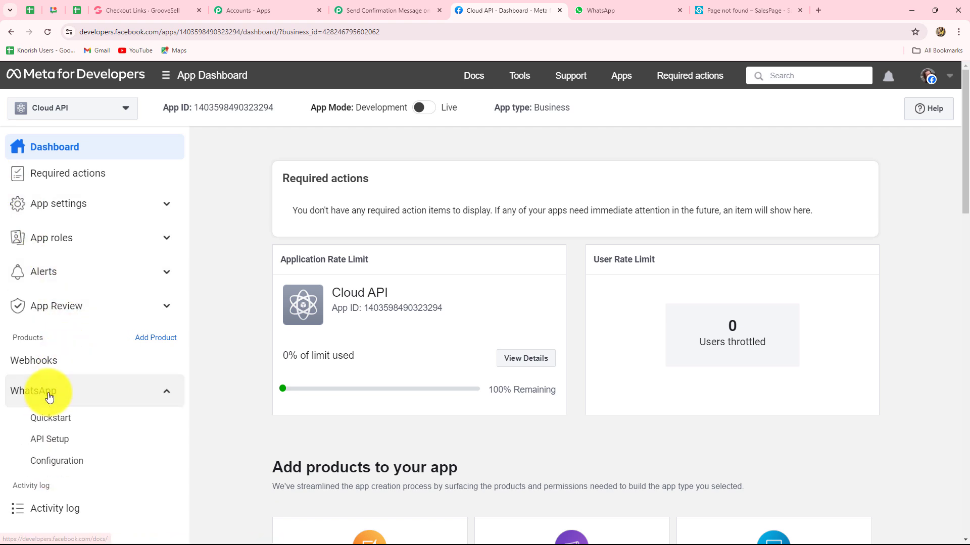
{"action": "left_click", "coordinate": [51, 438]}
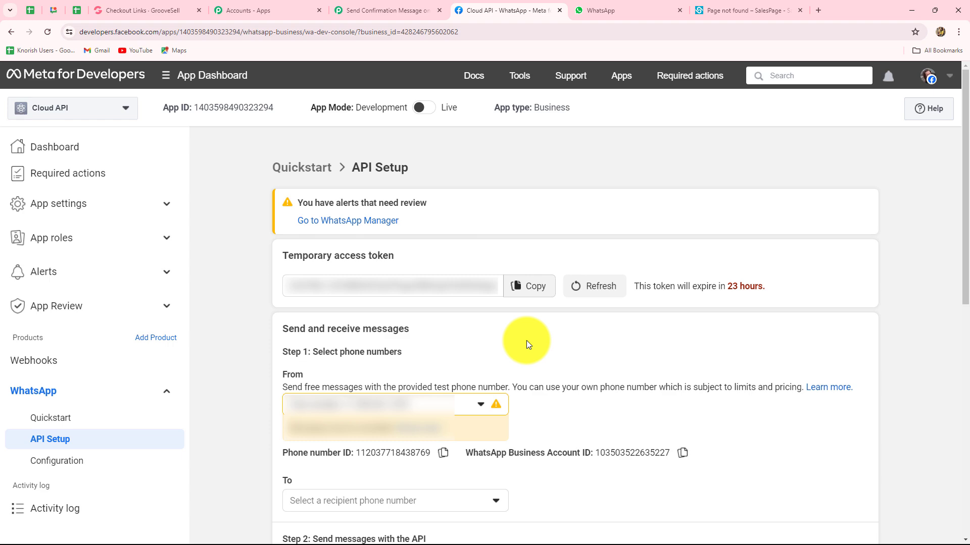
{"action": "left_click", "coordinate": [401, 10]}
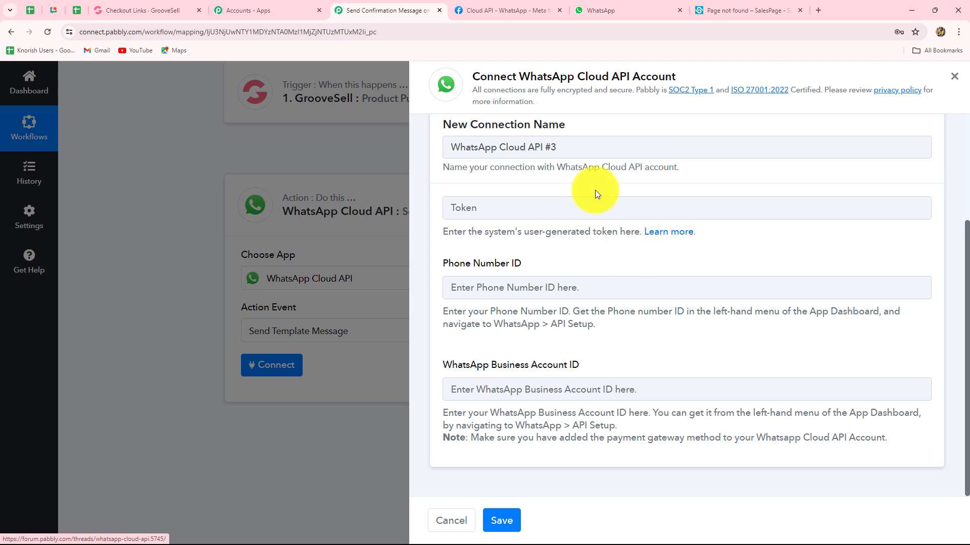
- Copy the temporary access token from Meta and paste it into Pabbly's Token field
{"action": "left_click", "coordinate": [457, 18]}
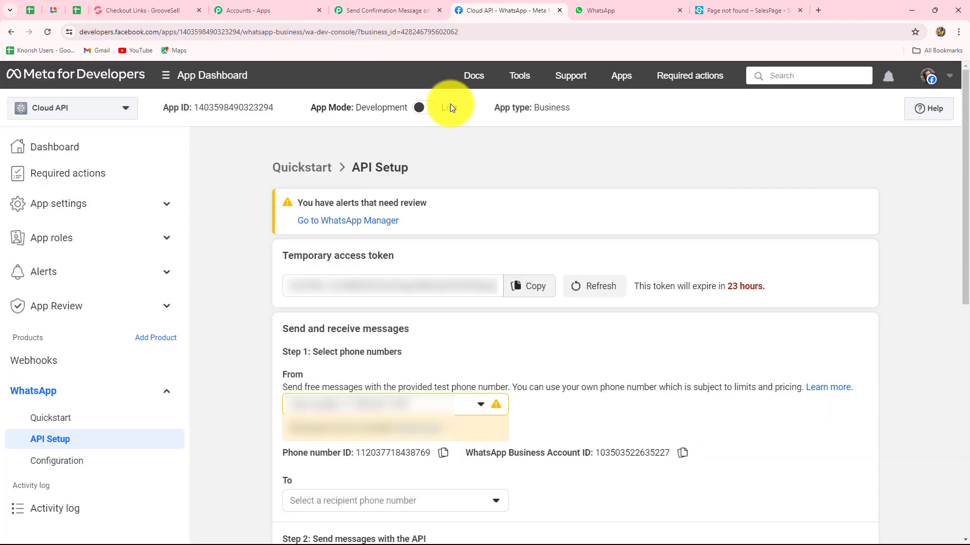
{"action": "left_click", "coordinate": [537, 289]}
{"action": "left_click", "coordinate": [360, 11]}
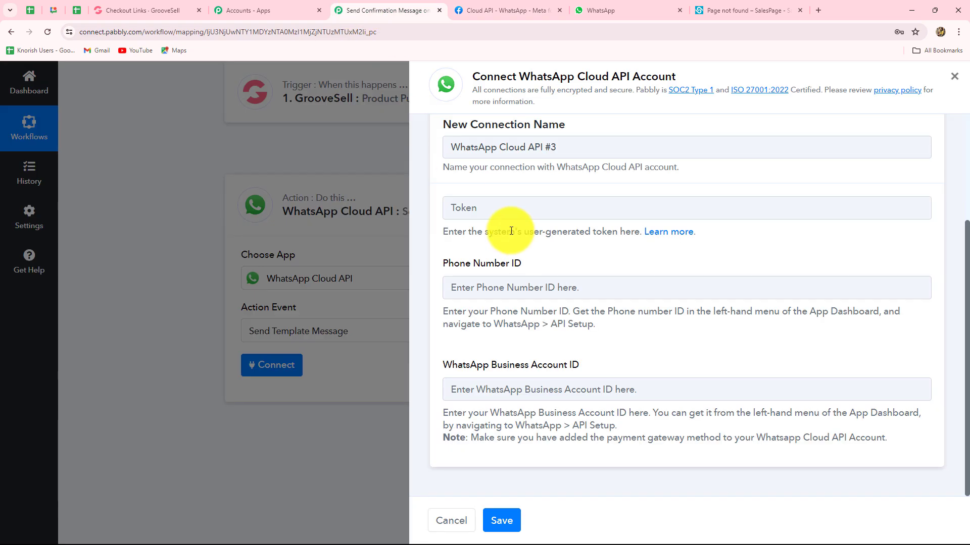
{"action": "left_click", "coordinate": [488, 207]}
{"action": "key", "text": "ctrl+v"}
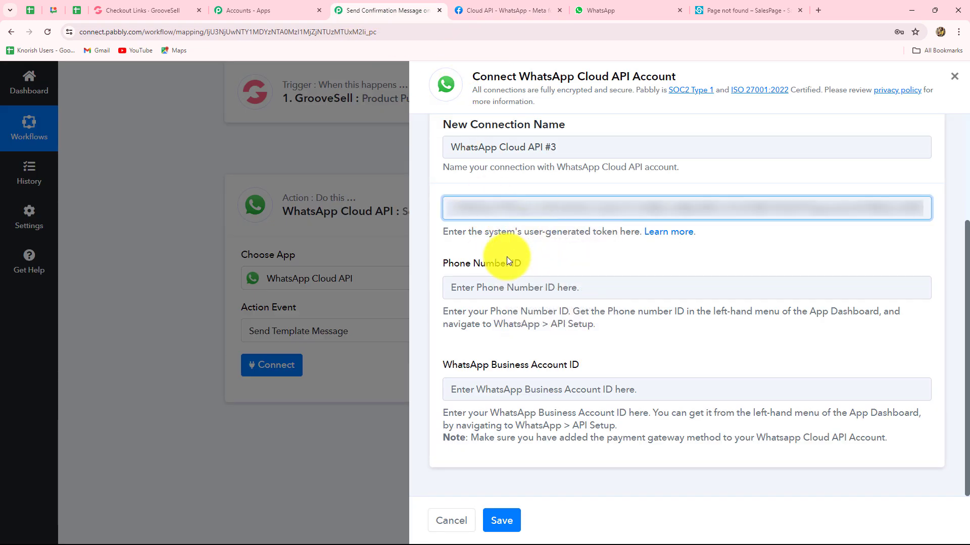
- Copy the Phone number ID from Meta into Pabbly's Phone Number ID field
{"action": "left_click", "coordinate": [535, 10]}
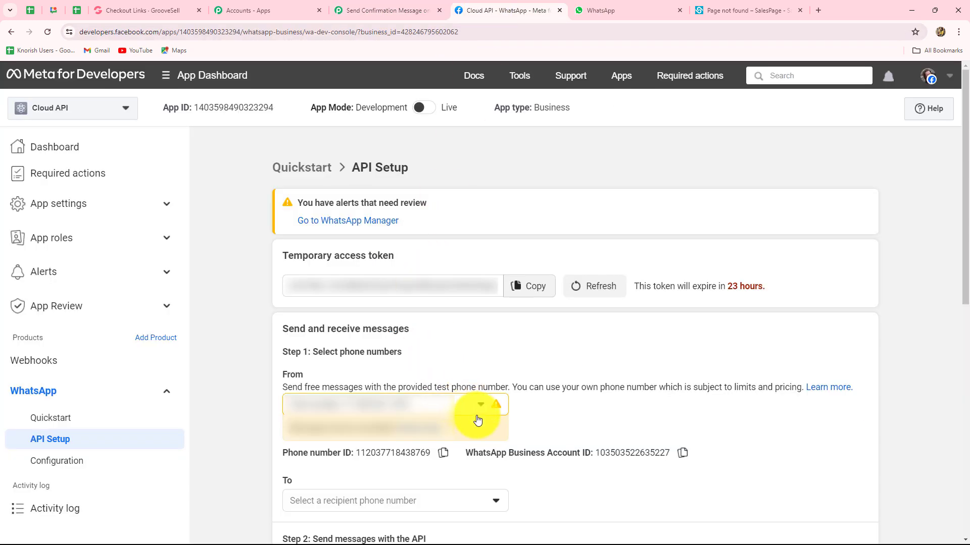
{"action": "left_click", "coordinate": [444, 454]}
{"action": "left_click", "coordinate": [379, 10]}
{"action": "left_click", "coordinate": [496, 284]}
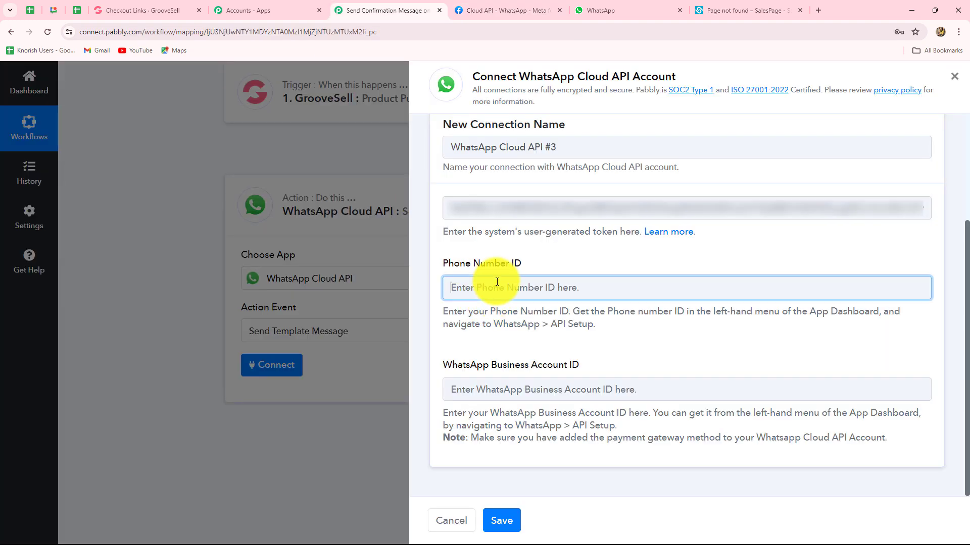
{"action": "key", "text": "ctrl+v"}
- Paste the WhatsApp Business Account ID into Pabbly and save the WhatsApp Cloud API #3 connection
{"action": "left_click", "coordinate": [510, 10]}
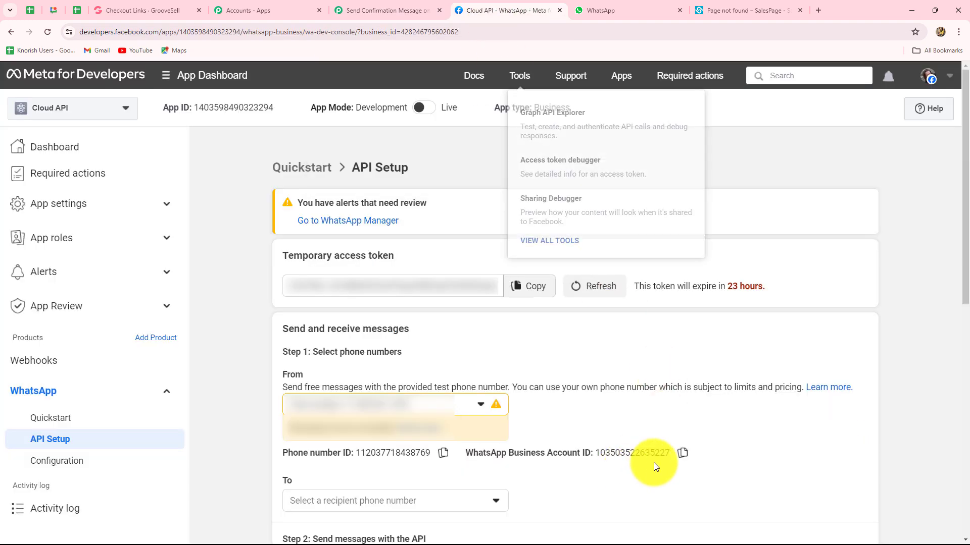
{"action": "left_click", "coordinate": [681, 453]}
{"action": "left_click", "coordinate": [365, 10]}
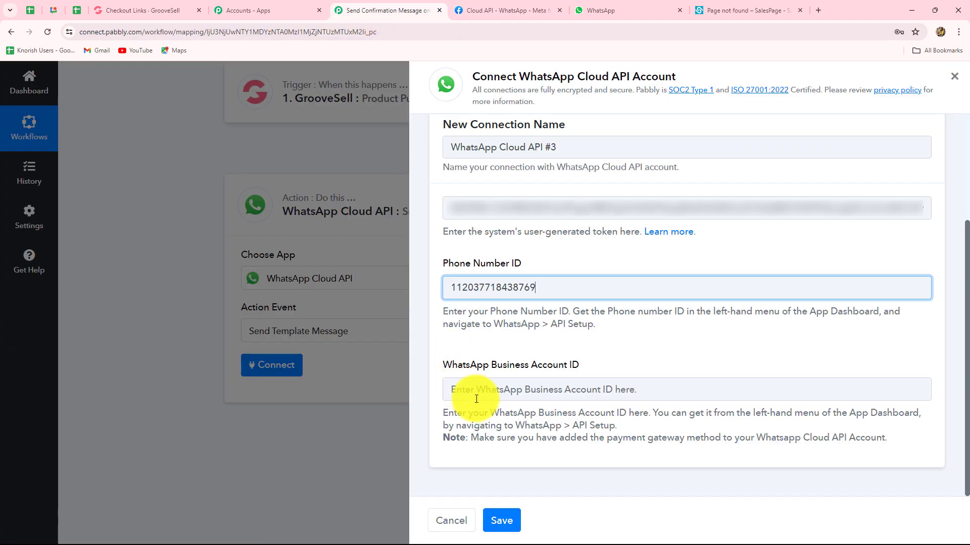
{"action": "left_click", "coordinate": [476, 391]}
{"action": "key", "text": "ctrl+v"}
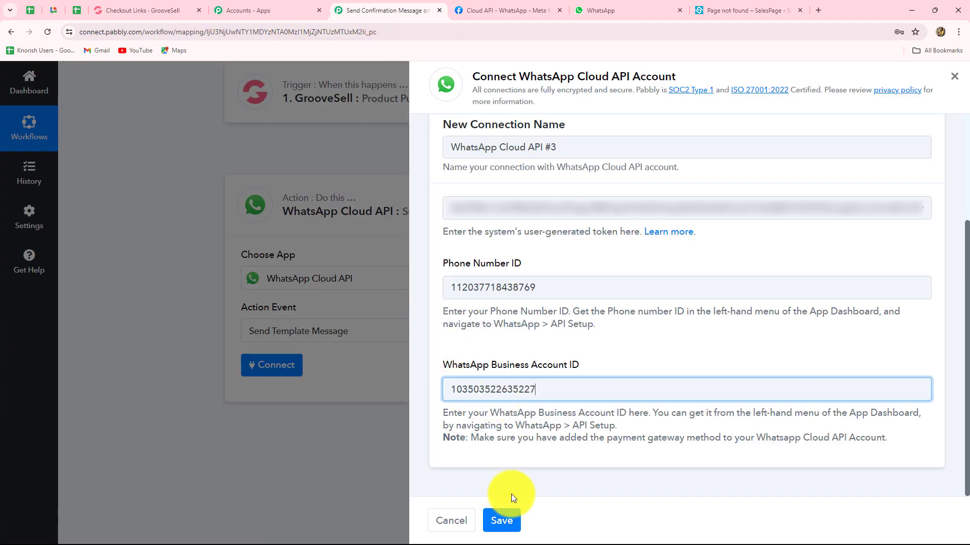
{"action": "left_click", "coordinate": [500, 522]}
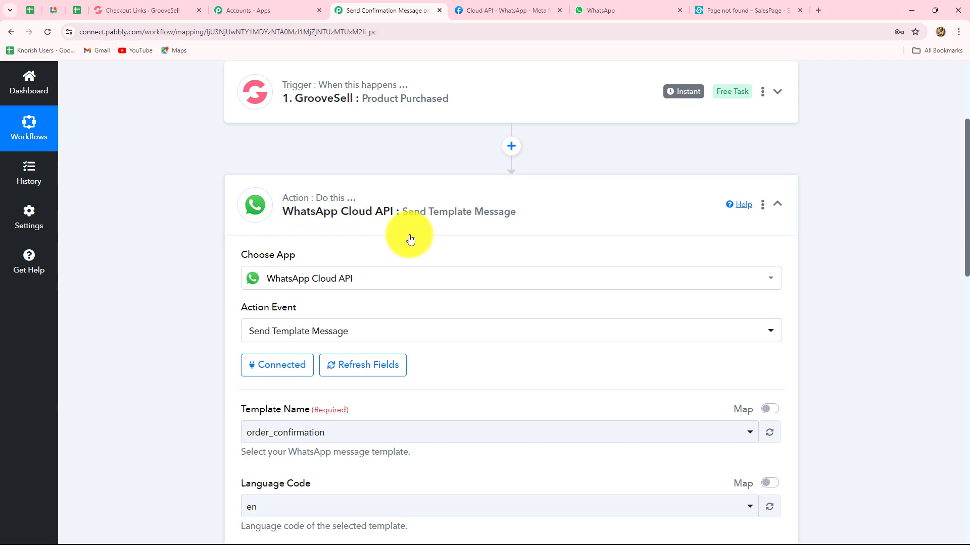
- Scroll the Pabbly WhatsApp step settings, then switch to the Meta WhatsApp API Setup tab
{"action": "scroll", "coordinate": [513, 318], "scroll_direction": "down", "scroll_amount": 5}
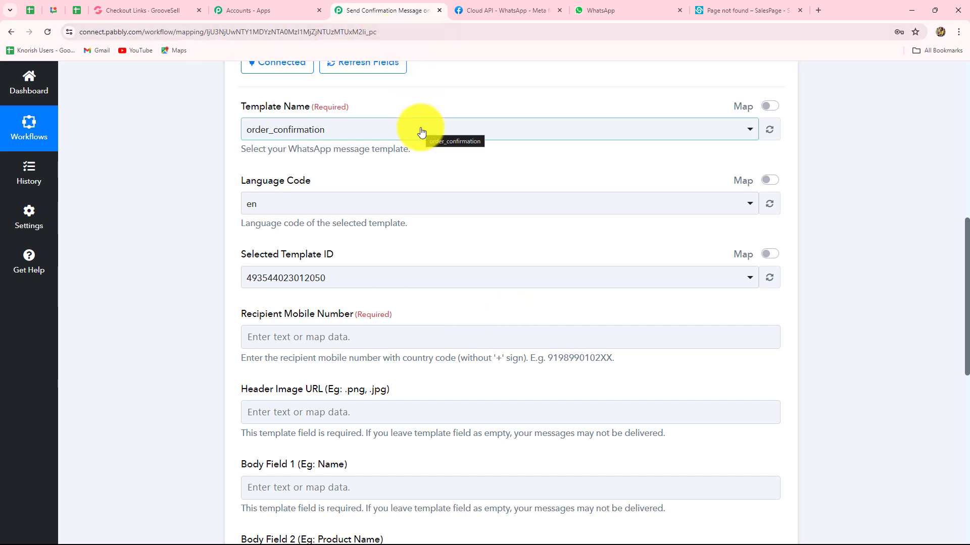
{"action": "key", "text": "ctrl+Tab"}
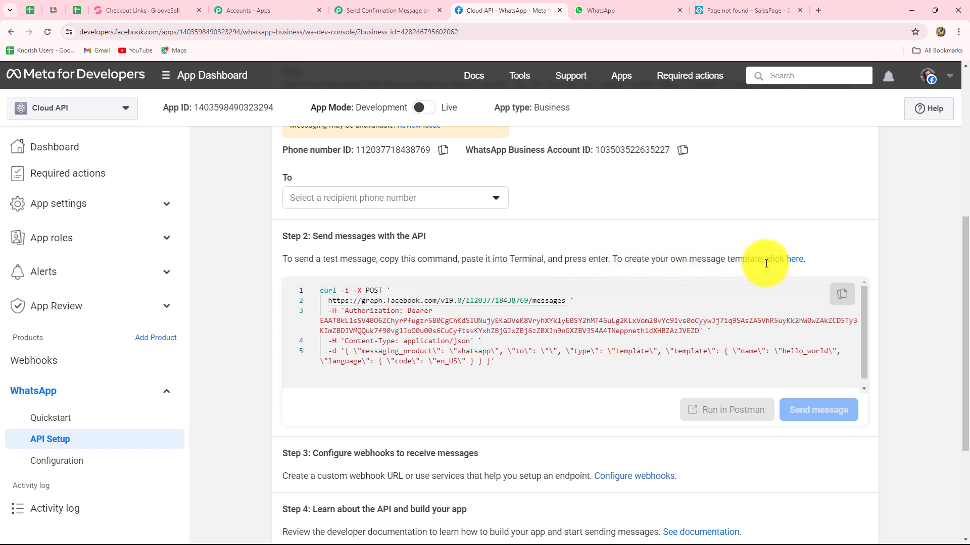
- Open the Message templates list and select order_notification to see its Template insights
{"action": "left_click", "coordinate": [789, 260]}
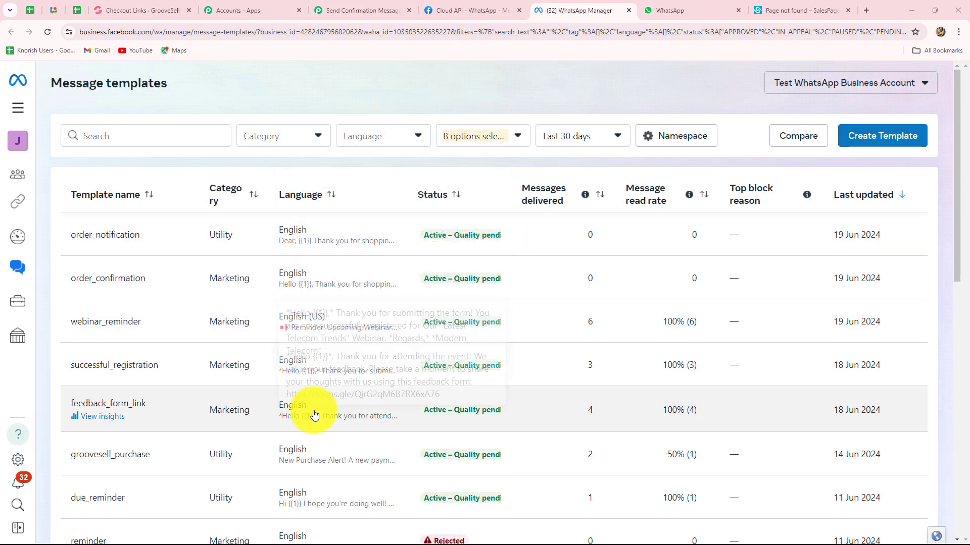
{"action": "scroll", "coordinate": [143, 454], "scroll_direction": "down", "scroll_amount": 3}
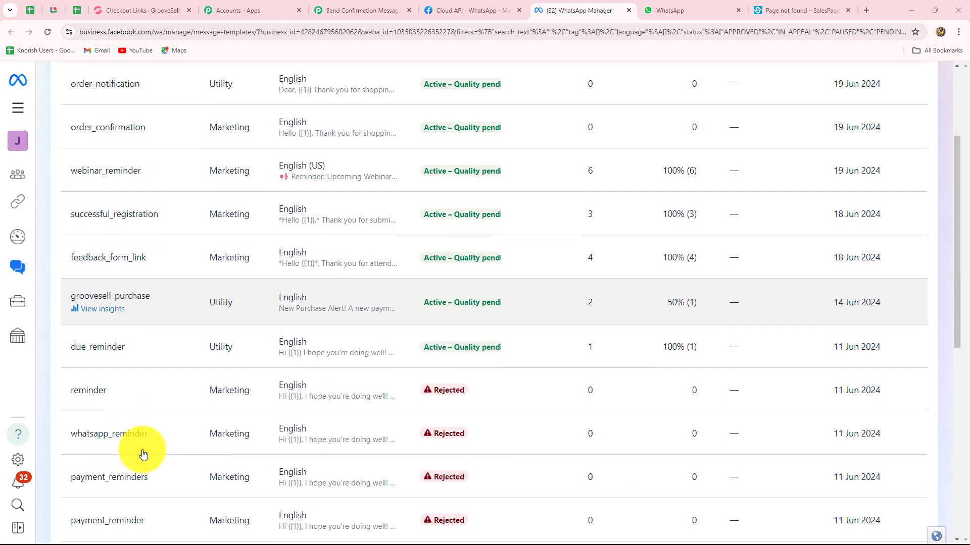
{"action": "scroll", "coordinate": [143, 455], "scroll_direction": "up", "scroll_amount": 3}
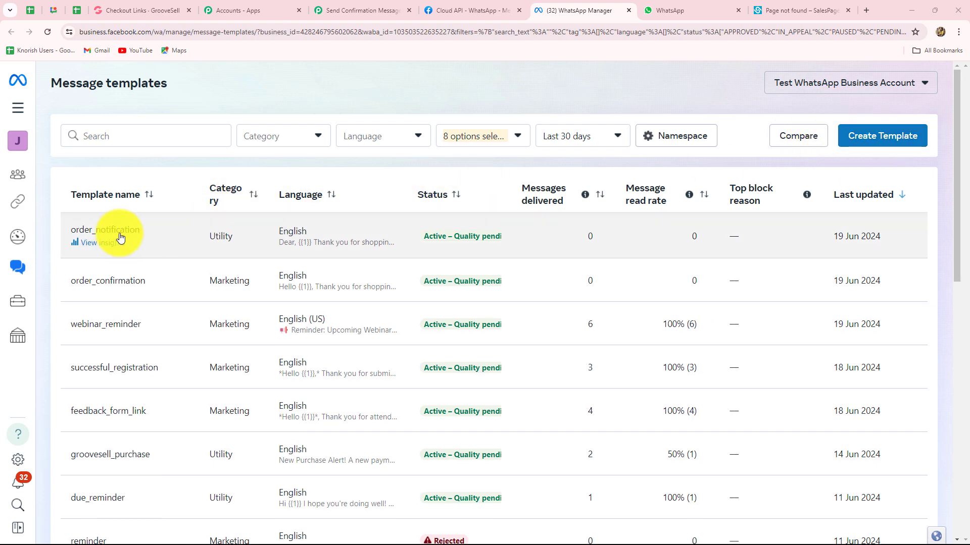
{"action": "left_click", "coordinate": [124, 232]}
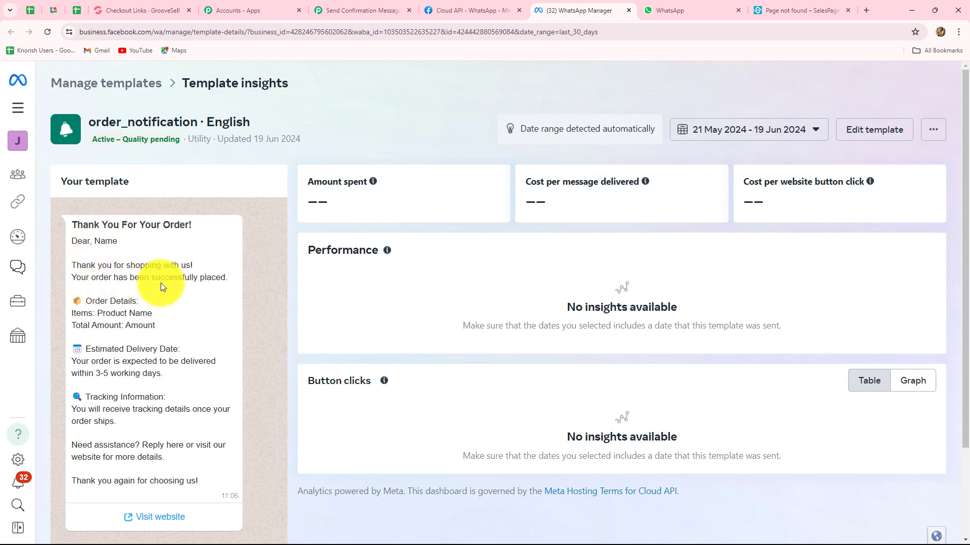
- Read the order_notification preview, then return to Pabbly's 'Send Confirmation Message' tab
{"action": "scroll", "coordinate": [165, 284], "scroll_direction": "down", "scroll_amount": 2}
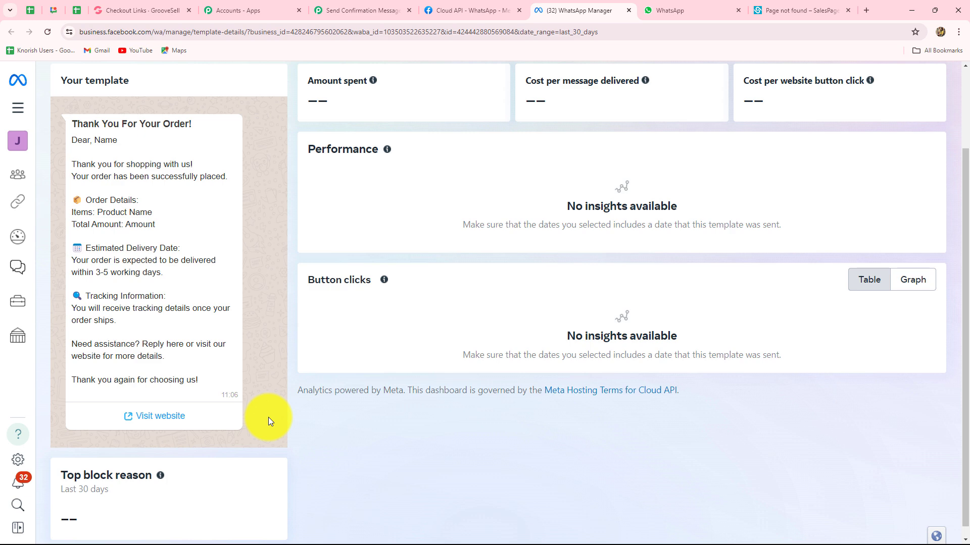
{"action": "left_click", "coordinate": [353, 15]}
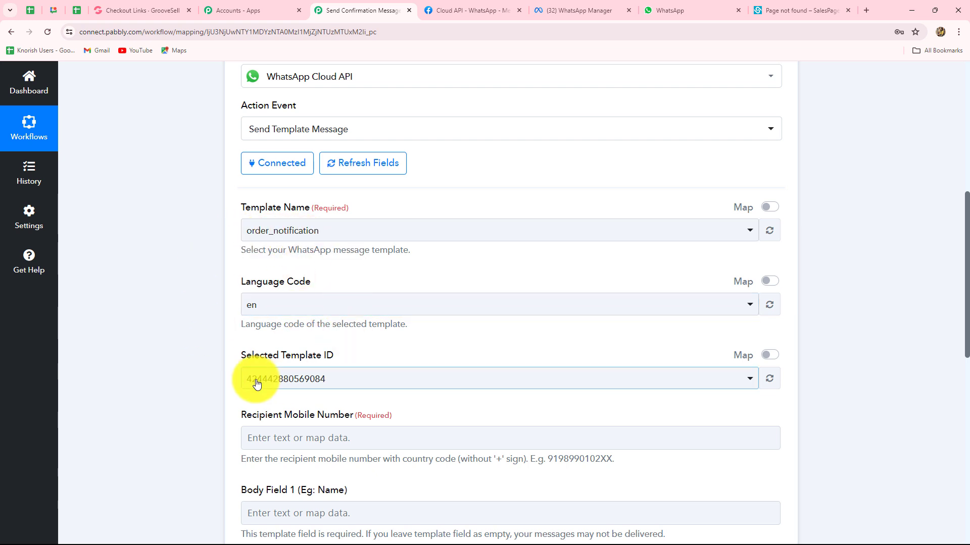
{"action": "scroll", "coordinate": [334, 380], "scroll_direction": "down", "scroll_amount": 5}
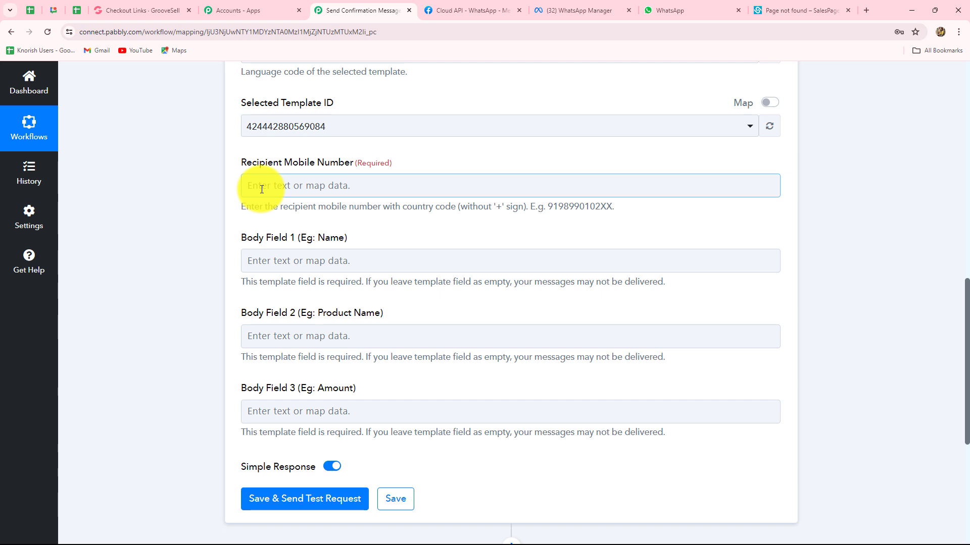
- Map GrooveSell: Product Purchased's Buyer Phone into the Recipient Mobile Number field
{"action": "left_click", "coordinate": [351, 184]}
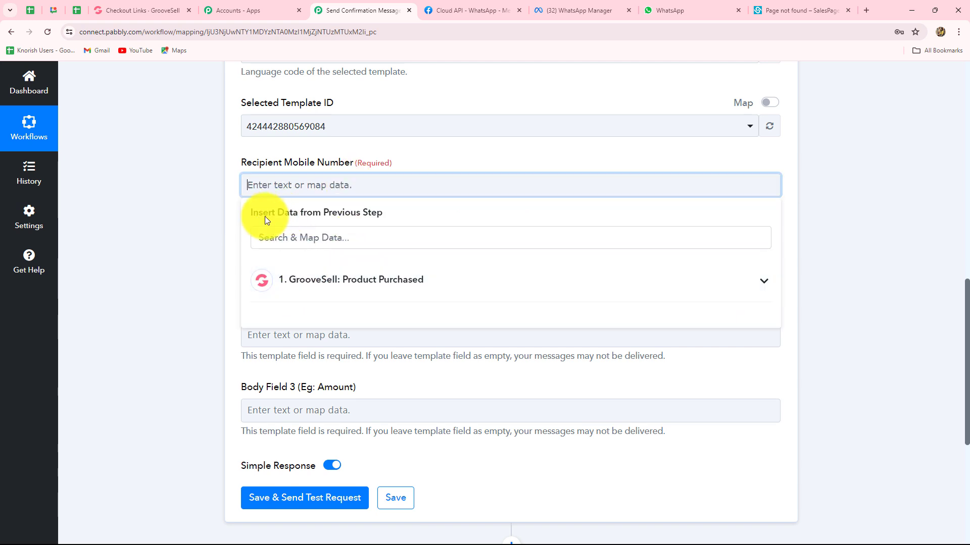
{"action": "left_click", "coordinate": [350, 281]}
{"action": "scroll", "coordinate": [399, 390], "scroll_direction": "down", "scroll_amount": 6}
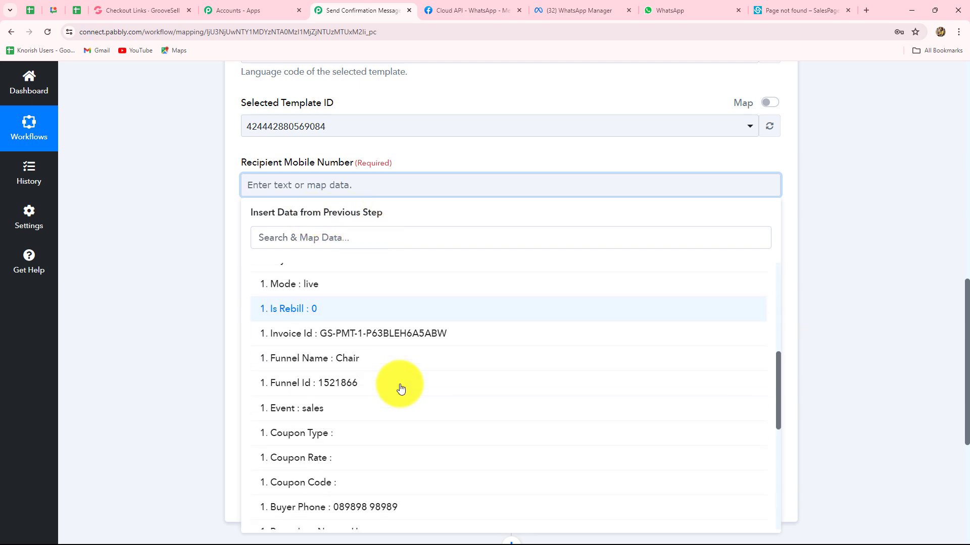
{"action": "scroll", "coordinate": [399, 389], "scroll_direction": "up", "scroll_amount": 4}
{"action": "scroll", "coordinate": [399, 392], "scroll_direction": "down", "scroll_amount": 6}
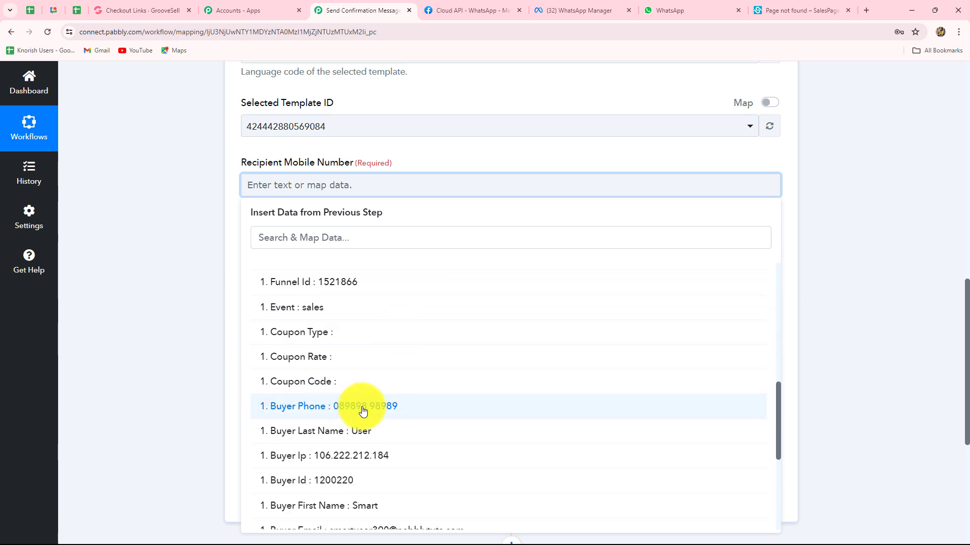
{"action": "left_click", "coordinate": [364, 407]}
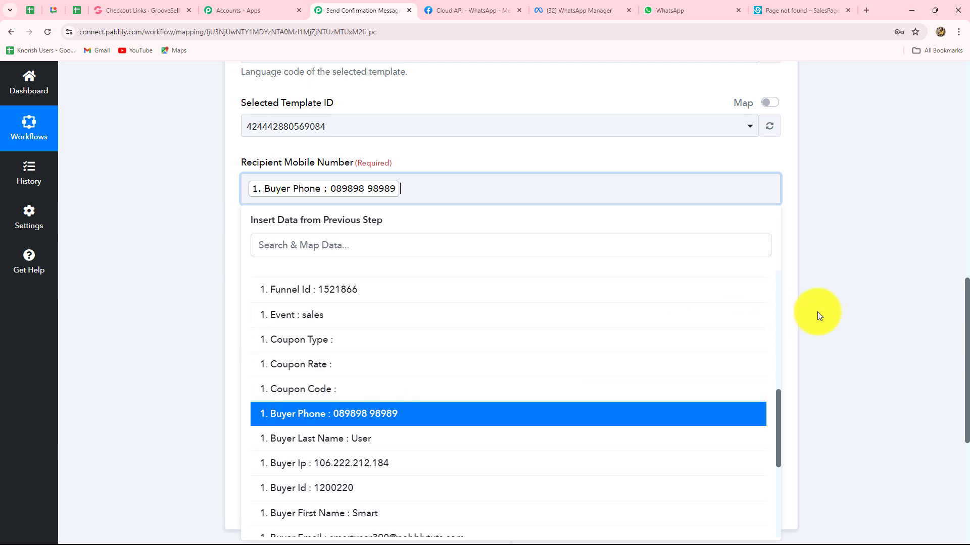
{"action": "left_click", "coordinate": [818, 316]}
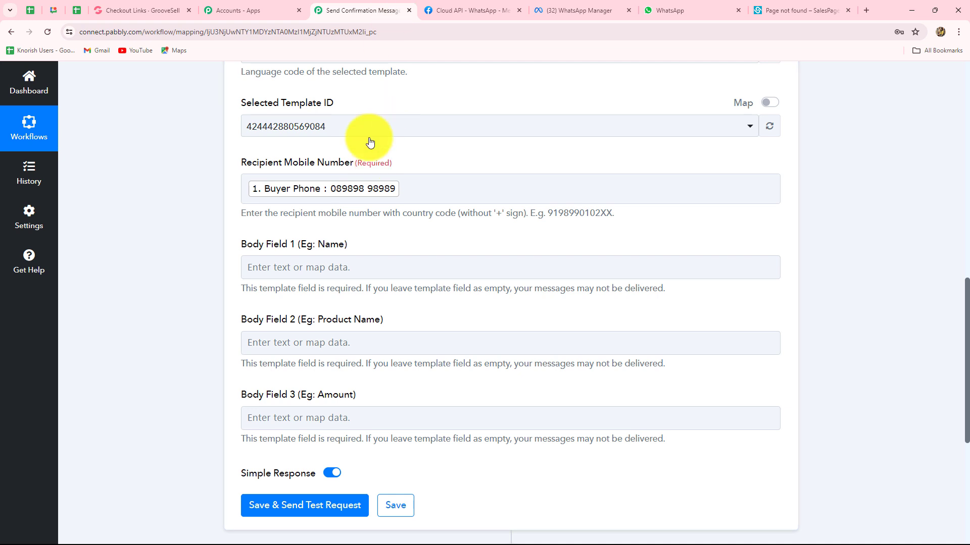
- Map Buyer First Name and Buyer Last Name into Body Field 1
{"action": "scroll", "coordinate": [322, 261], "scroll_direction": "down", "scroll_amount": 3}
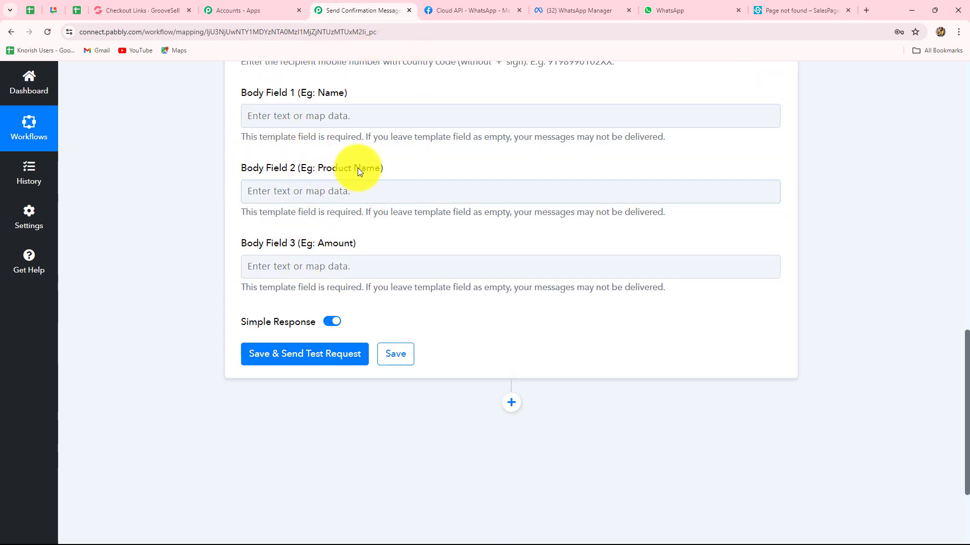
{"action": "left_click", "coordinate": [367, 200]}
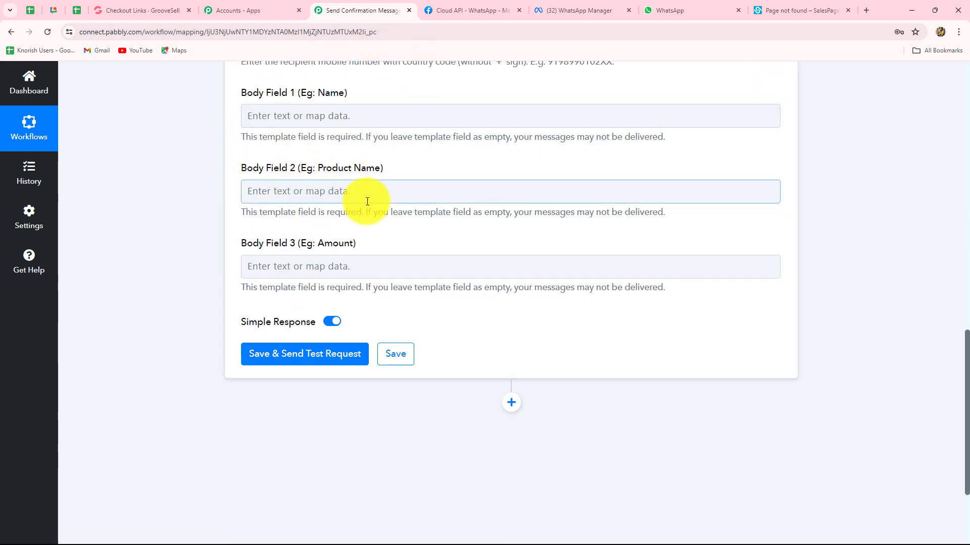
{"action": "left_click", "coordinate": [293, 270]}
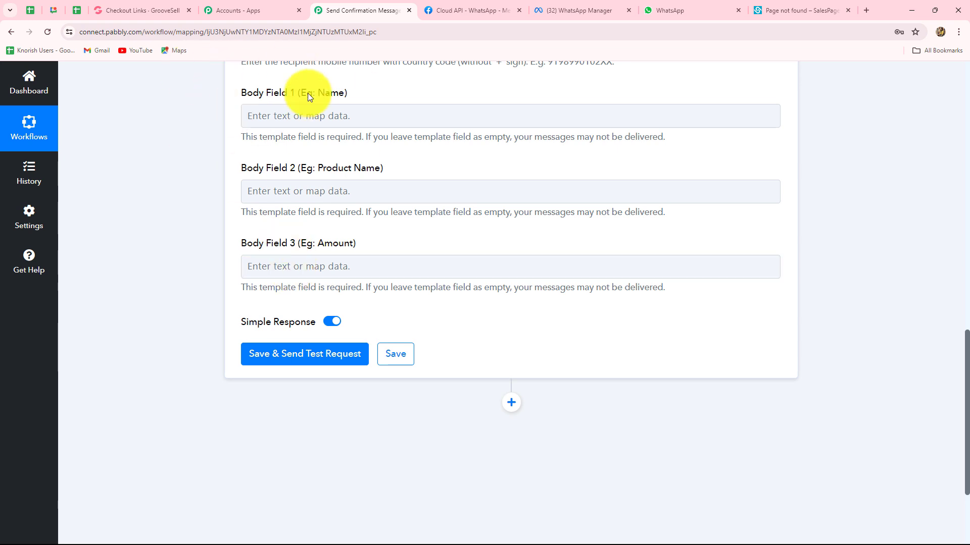
{"action": "left_click", "coordinate": [350, 112]}
{"action": "left_click", "coordinate": [335, 214]}
{"action": "scroll", "coordinate": [365, 322], "scroll_direction": "down", "scroll_amount": 5}
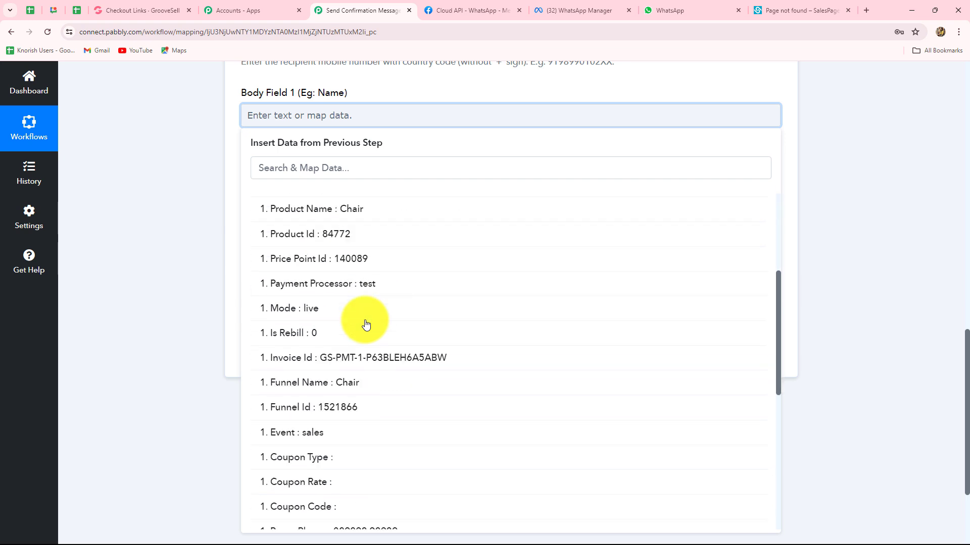
{"action": "scroll", "coordinate": [364, 323], "scroll_direction": "down", "scroll_amount": 4}
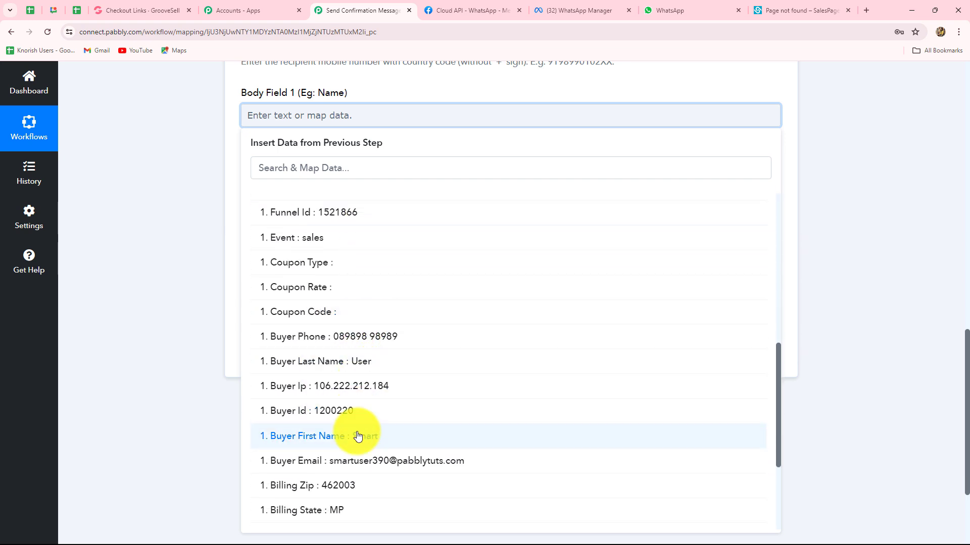
{"action": "left_click", "coordinate": [358, 437]}
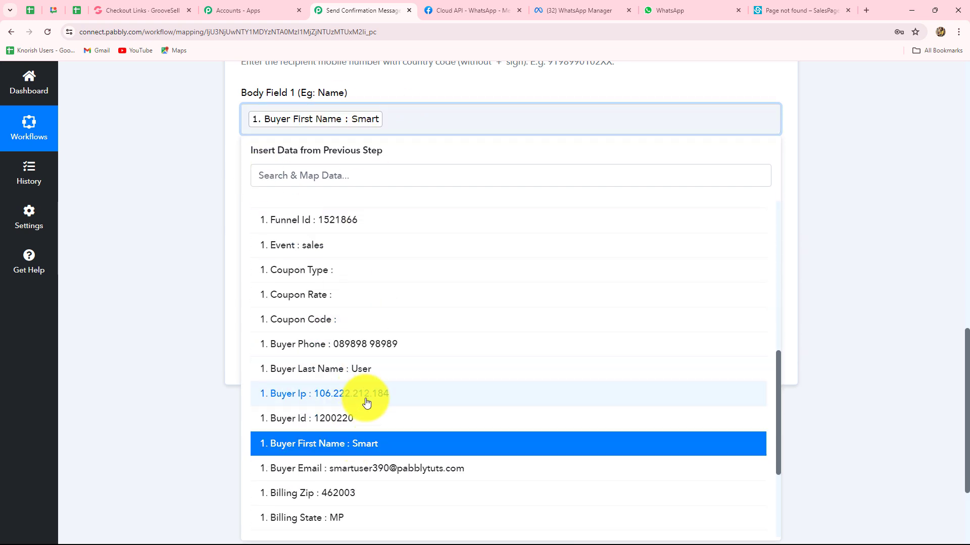
{"action": "left_click", "coordinate": [365, 372]}
{"action": "left_click", "coordinate": [147, 217]}
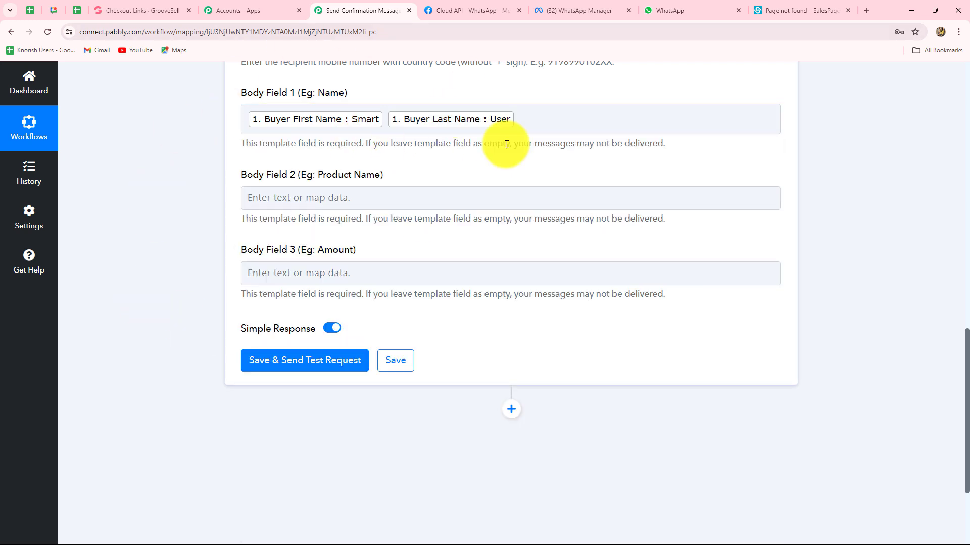
{"action": "scroll", "coordinate": [419, 111], "scroll_direction": "down", "scroll_amount": 2}
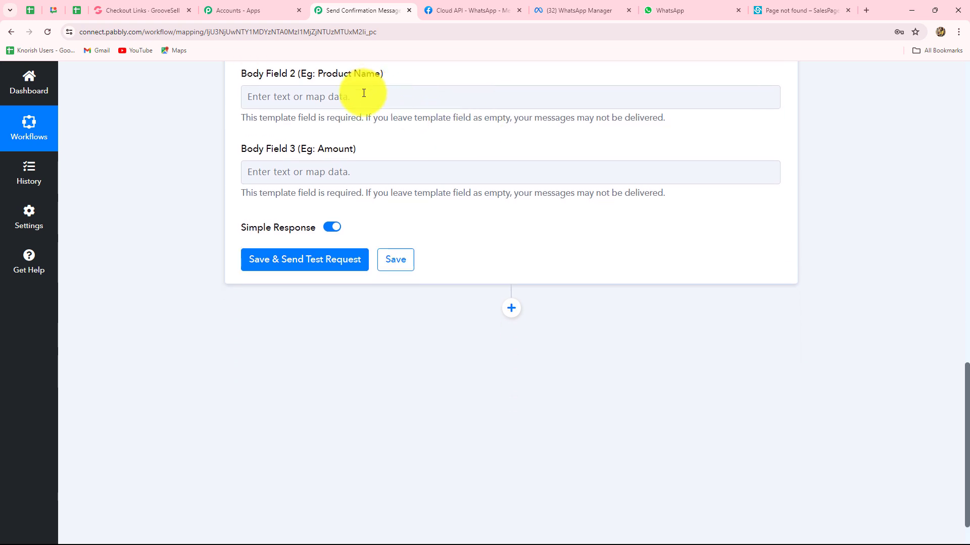
- Map the GrooveSell Product Name (Chair) into Body Field 2
{"action": "left_click", "coordinate": [348, 99]}
{"action": "left_click", "coordinate": [381, 194]}
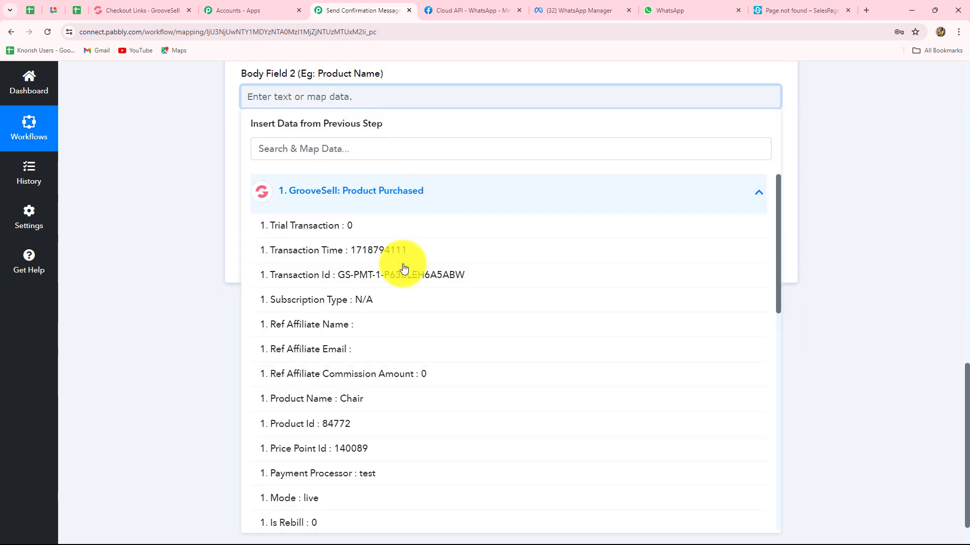
{"action": "scroll", "coordinate": [429, 364], "scroll_direction": "down", "scroll_amount": 4}
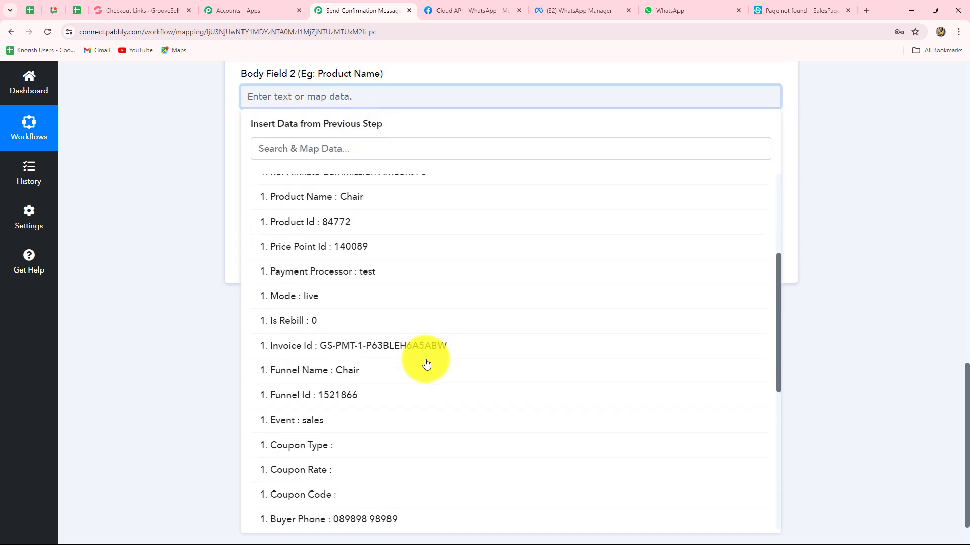
{"action": "left_click", "coordinate": [338, 198]}
{"action": "left_click", "coordinate": [184, 174]}
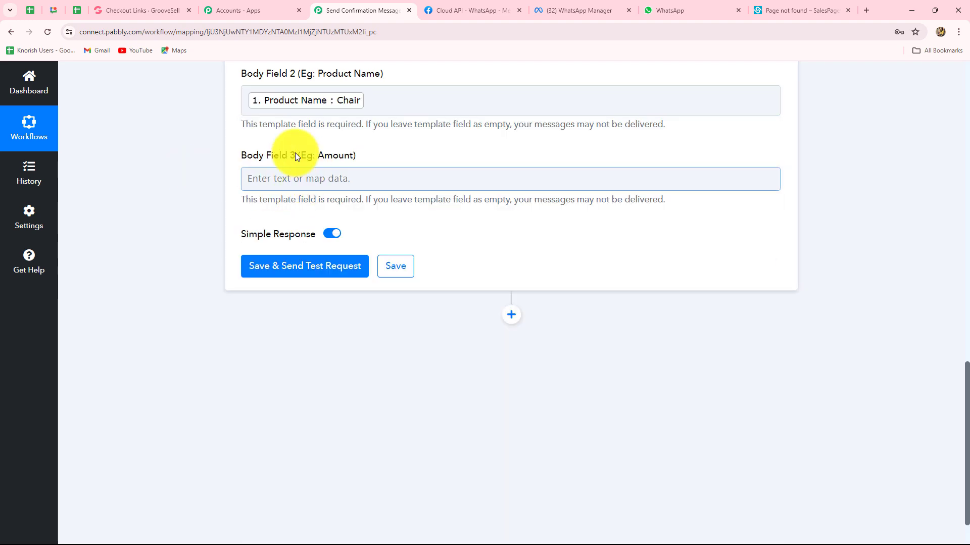
- Map the purchase Amount (1500.00) into Body Field 3
{"action": "left_click", "coordinate": [292, 178]}
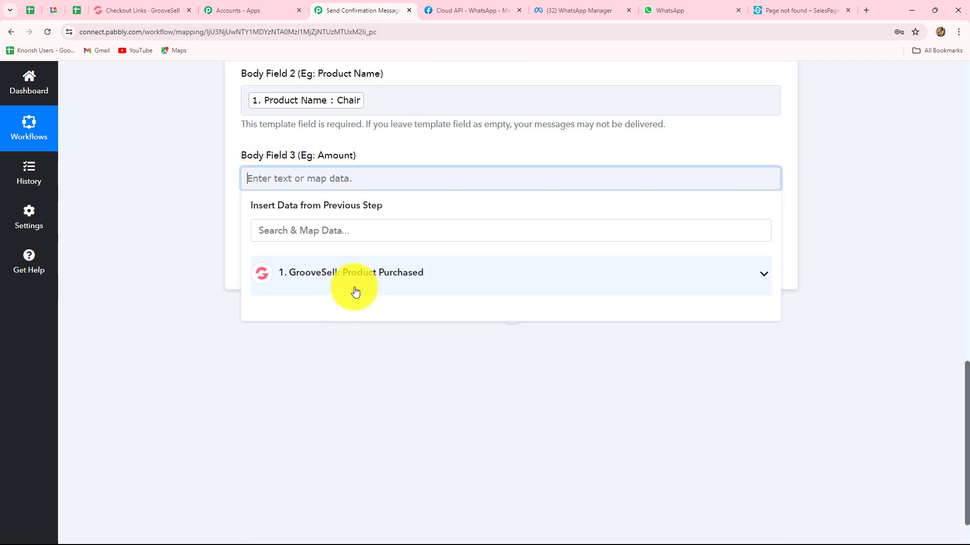
{"action": "left_click", "coordinate": [355, 292]}
{"action": "scroll", "coordinate": [379, 374], "scroll_direction": "down", "scroll_amount": 10}
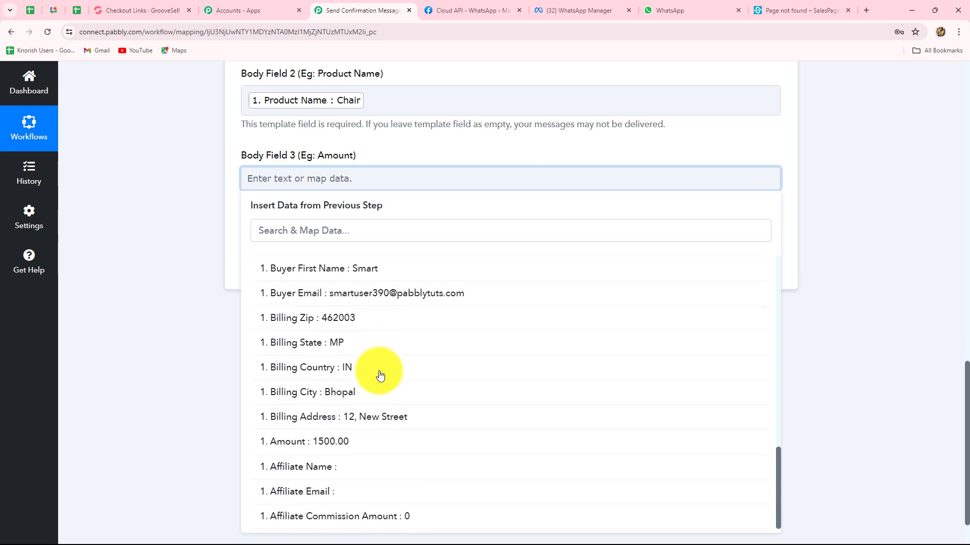
{"action": "left_click", "coordinate": [328, 443]}
{"action": "left_click", "coordinate": [186, 346]}
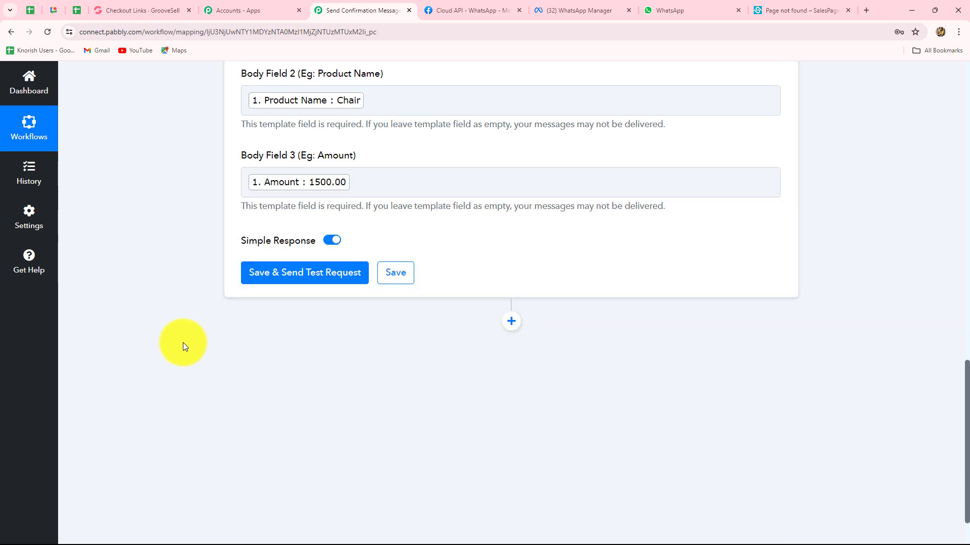
{"action": "scroll", "coordinate": [176, 313], "scroll_direction": "up", "scroll_amount": 5}
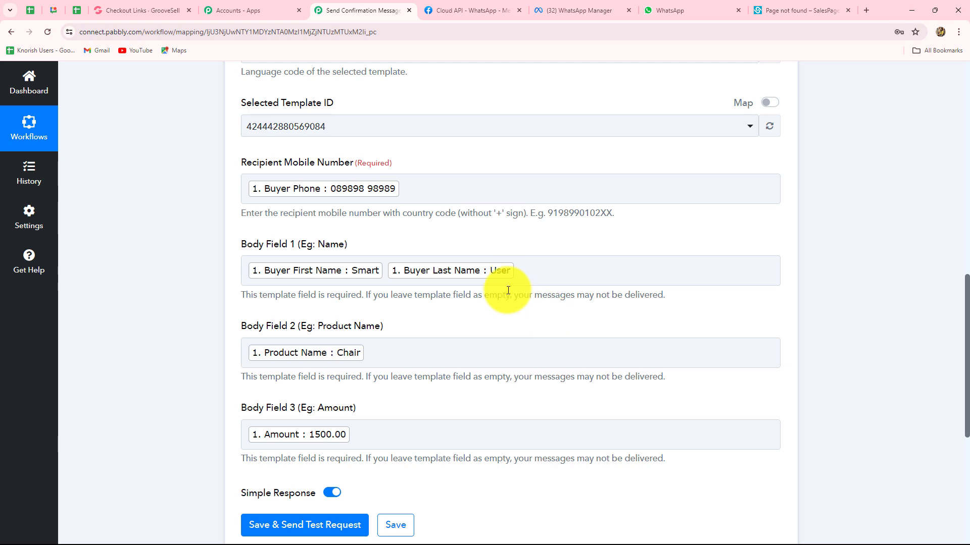
- Replace the Buyer Phone recipient with a fixed test mobile number including country code
{"action": "scroll", "coordinate": [507, 284], "scroll_direction": "down", "scroll_amount": 4}
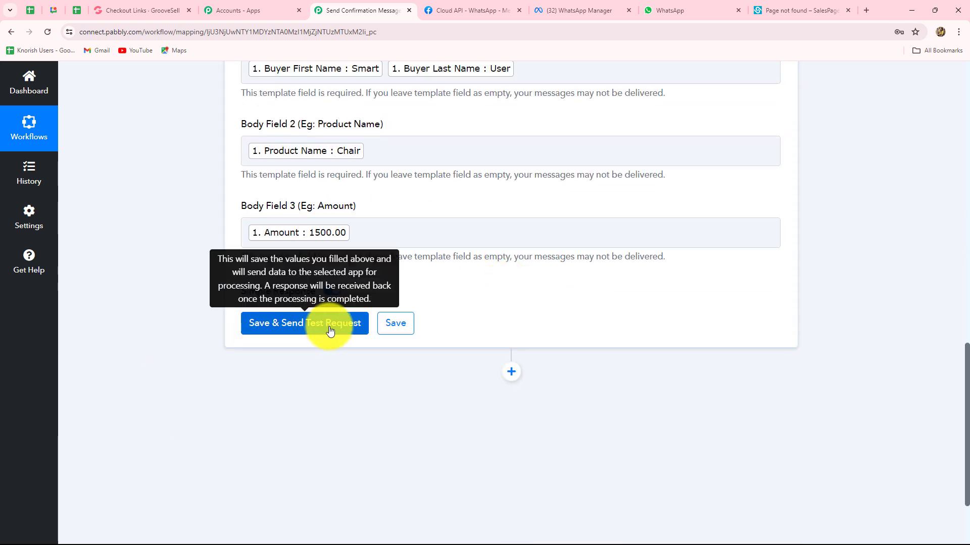
{"action": "scroll", "coordinate": [329, 328], "scroll_direction": "up", "scroll_amount": 4}
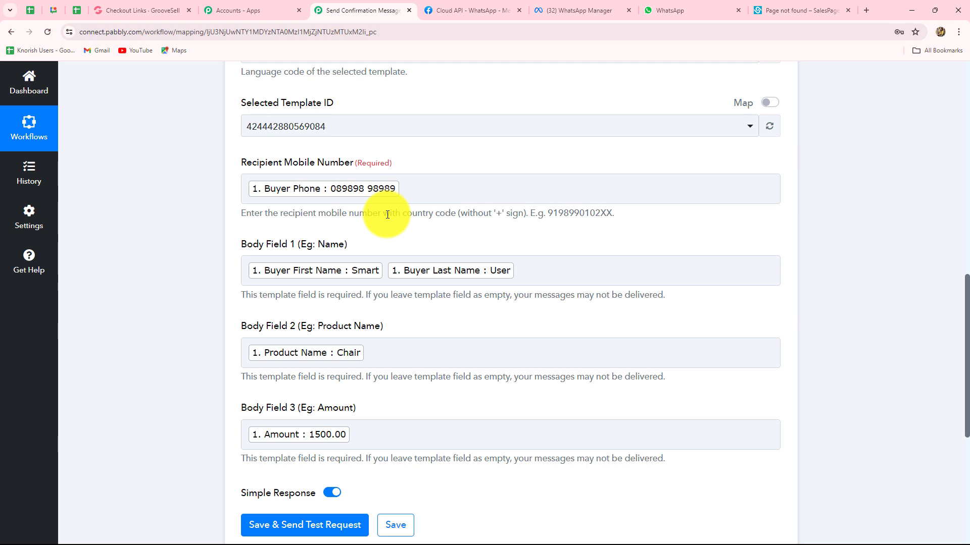
{"action": "left_click", "coordinate": [405, 189]}
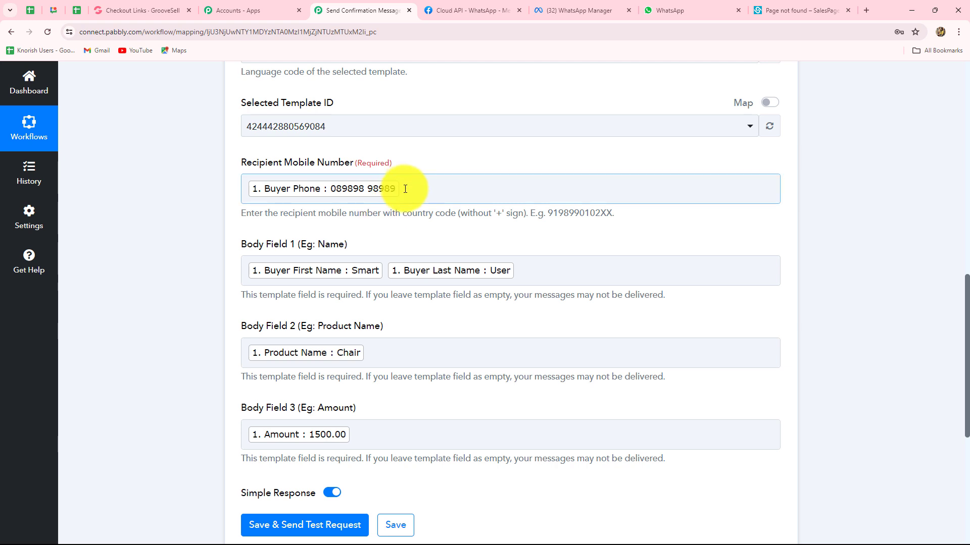
{"action": "left_click", "coordinate": [405, 189]}
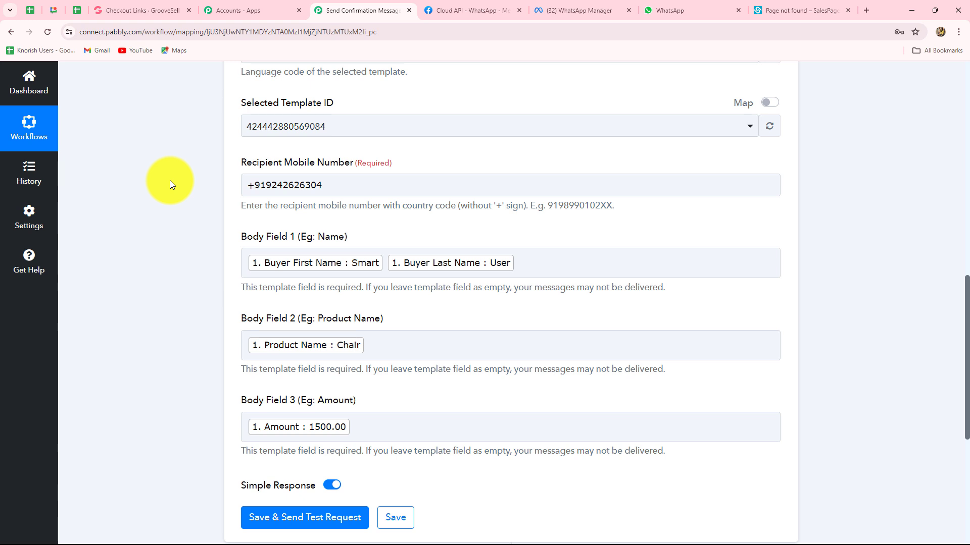
{"action": "scroll", "coordinate": [169, 180], "scroll_direction": "down", "scroll_amount": 6}
- Save and send a test request, confirm Message Status is accepted, and check WhatsApp for the message
{"action": "left_click", "coordinate": [325, 223]}
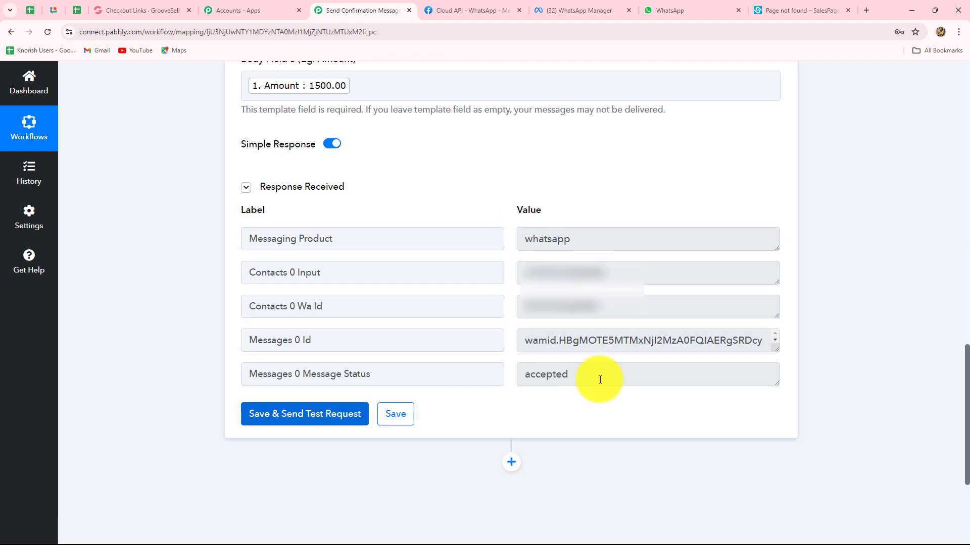
{"action": "left_click_drag", "start_coordinate": [583, 375], "coordinate": [509, 376]}
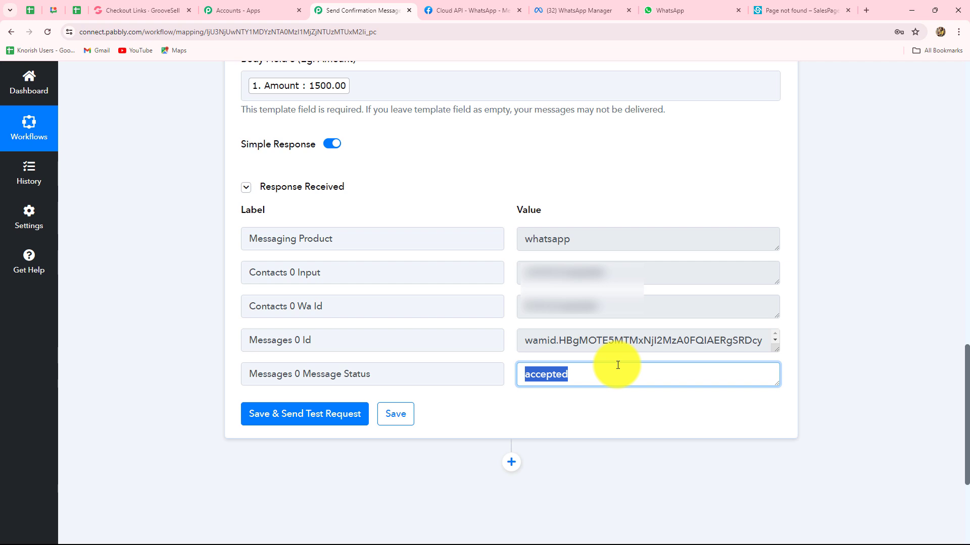
{"action": "left_click", "coordinate": [674, 11]}
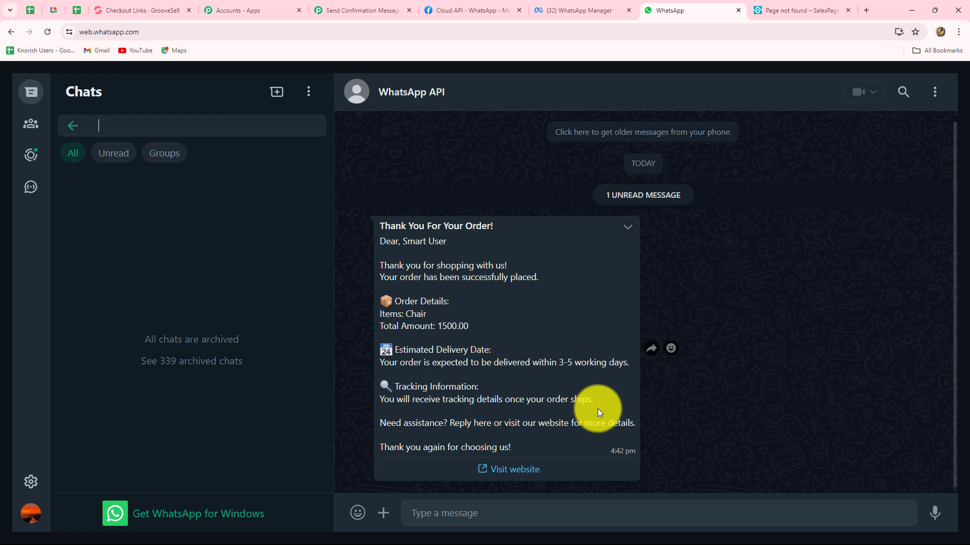
- Copy the Chair product's GrooveSell checkout link and load it in a new tab
{"action": "left_click", "coordinate": [134, 11]}
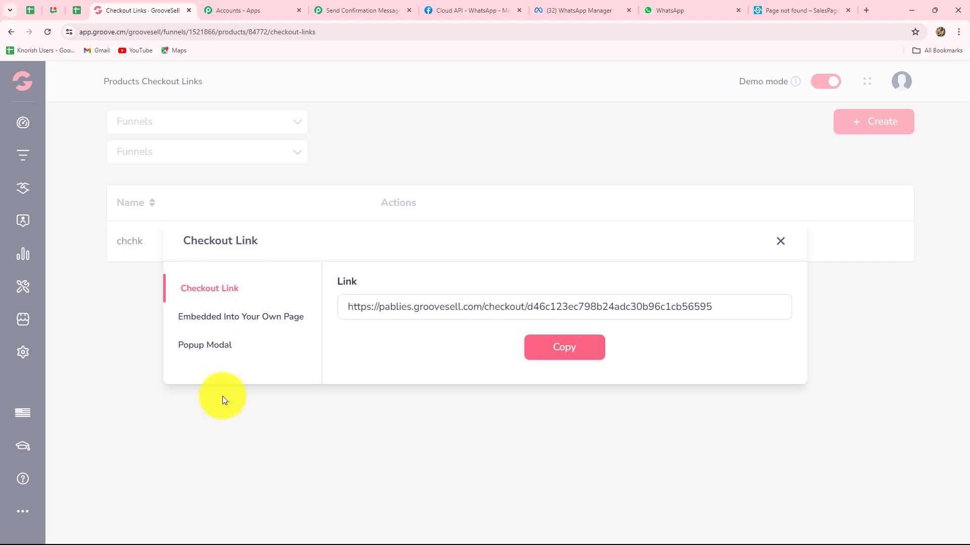
{"action": "left_click", "coordinate": [584, 350]}
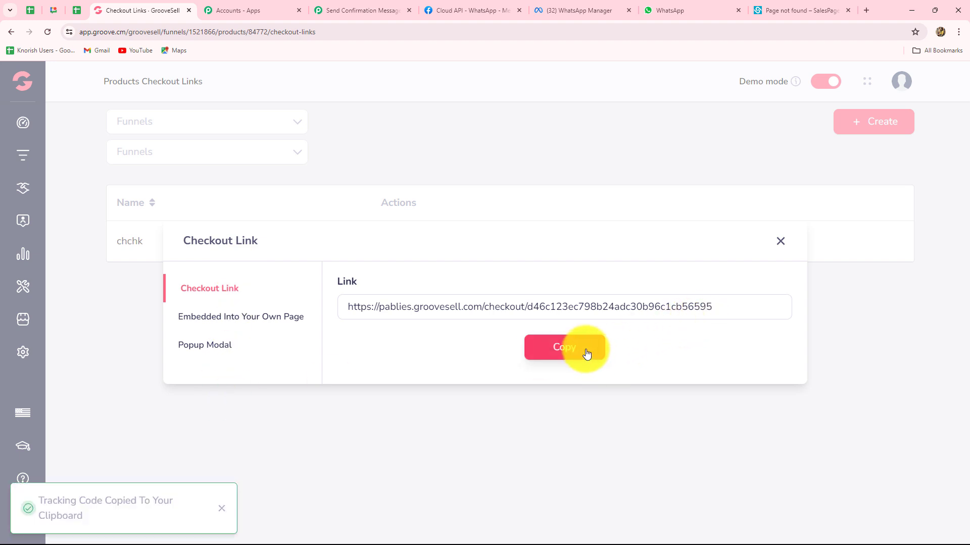
{"action": "left_click", "coordinate": [864, 11]}
{"action": "type", "text": "https://pablies.groovesell.com/checkout/d46c123ec798b24adc30b96c1cb56595"}
{"action": "key", "text": "Return"}
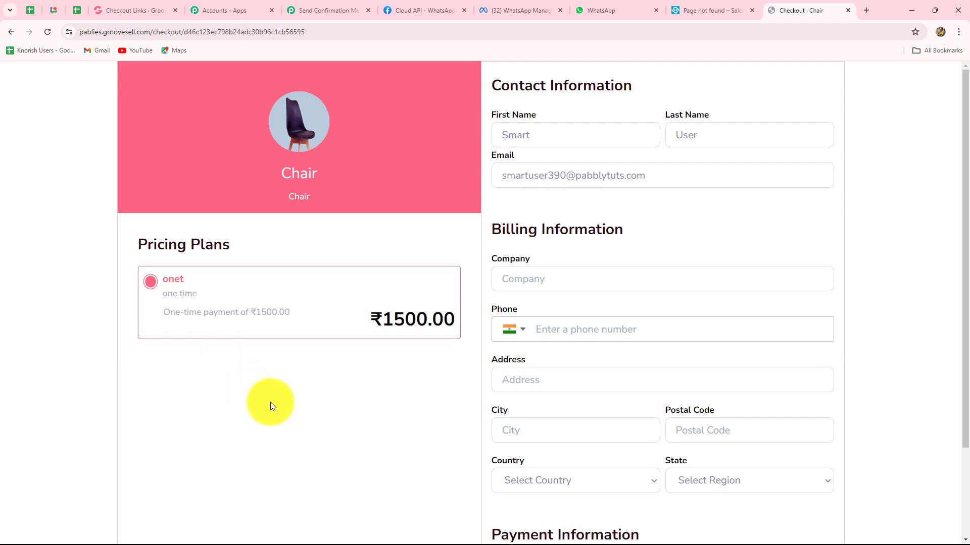
- Enter buyer name Test Customer, the buyer's e-mail, company Test and phone number
{"action": "left_click", "coordinate": [559, 142]}
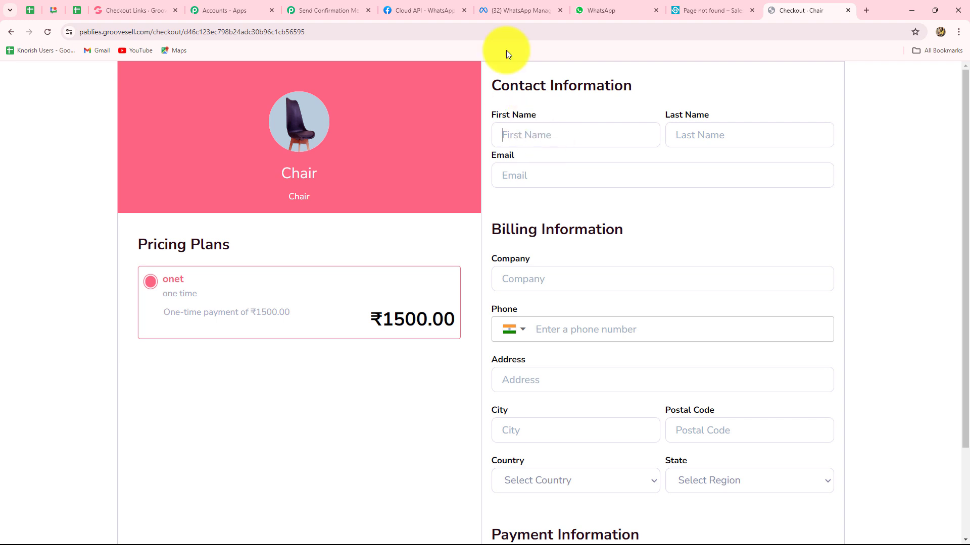
{"action": "type", "text": "Test"}
{"action": "left_click", "coordinate": [688, 133]}
{"action": "type", "text": "Customer"}
{"action": "left_click", "coordinate": [635, 174]}
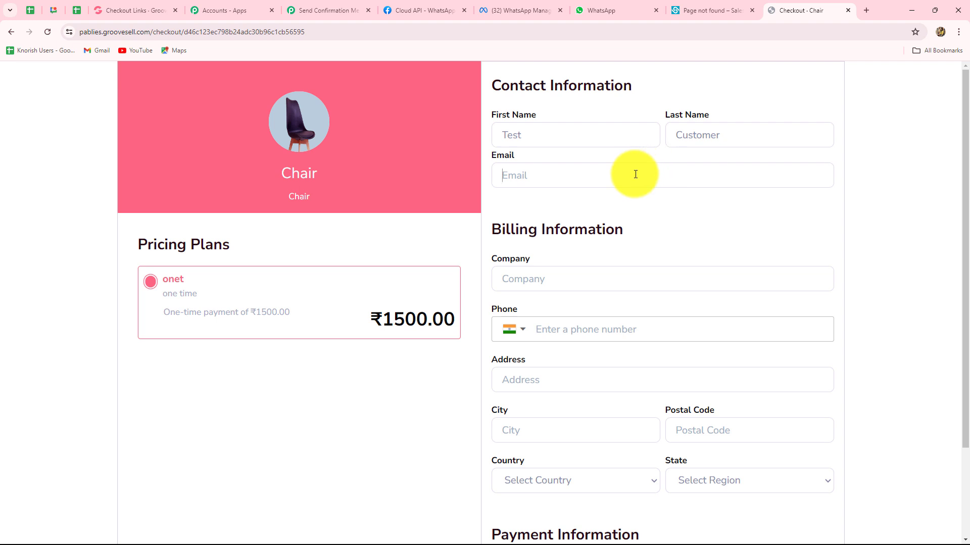
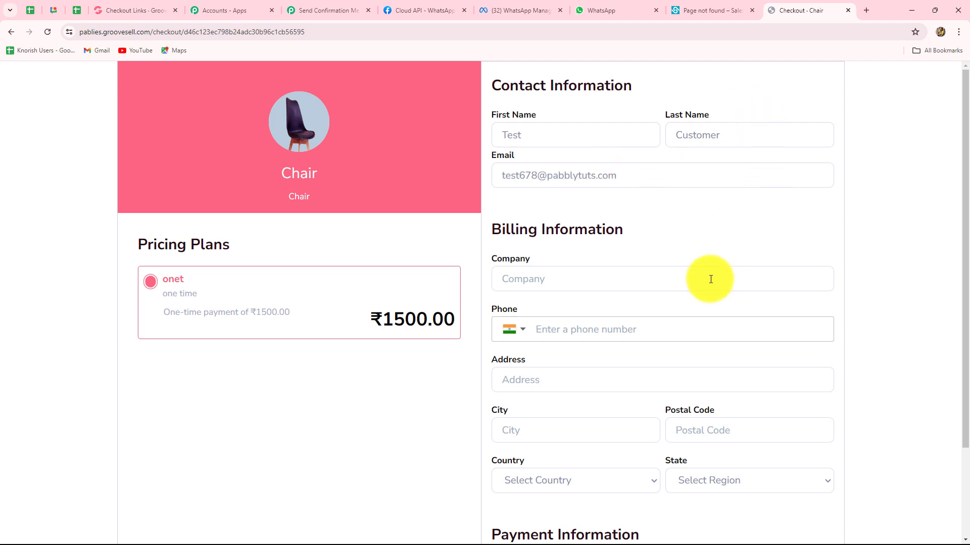
{"action": "scroll", "coordinate": [684, 317], "scroll_direction": "down", "scroll_amount": 1}
{"action": "scroll", "coordinate": [685, 319], "scroll_direction": "down", "scroll_amount": 2}
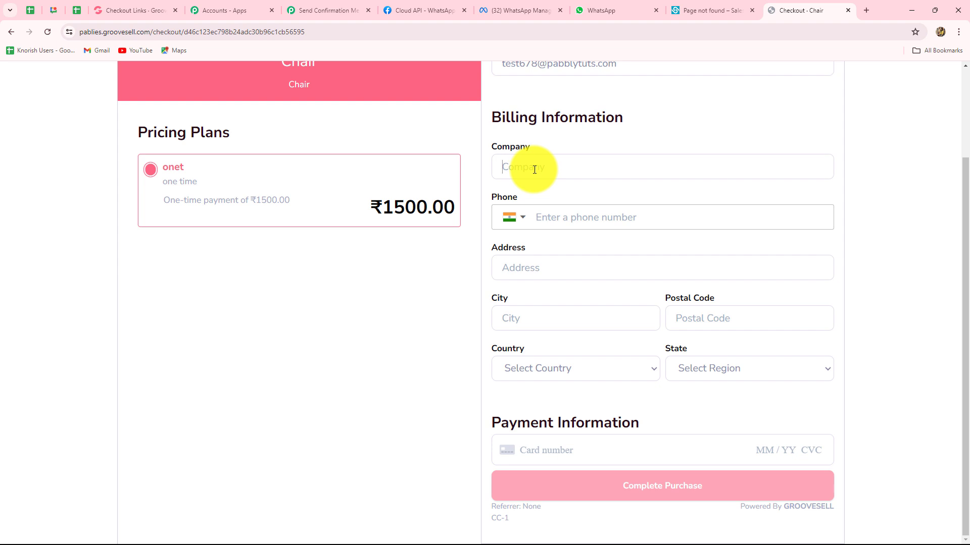
{"action": "type", "text": "Test"}
{"action": "left_click", "coordinate": [569, 222]}
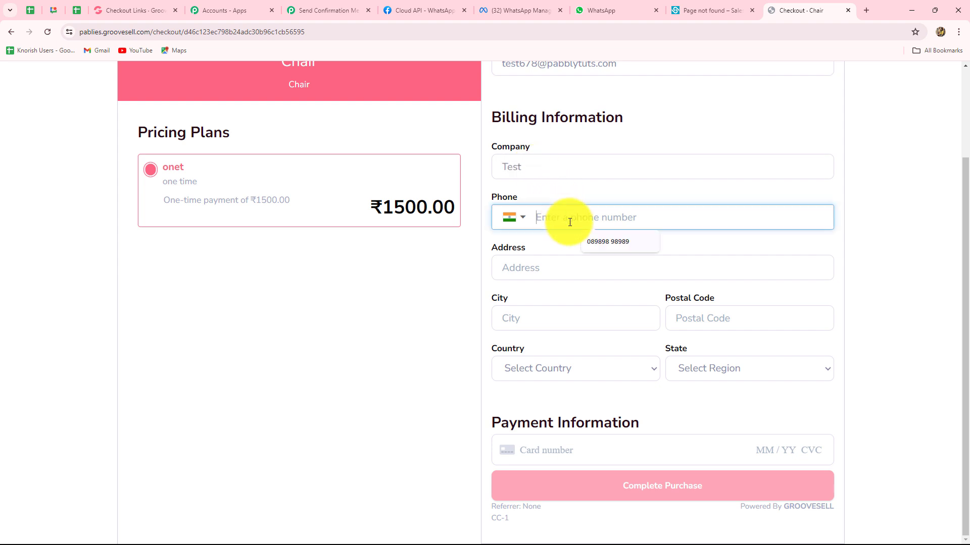
- Fill in the street address, city Bhopal, postal code, country India and state Madhya Pradesh
{"action": "left_click", "coordinate": [532, 267]}
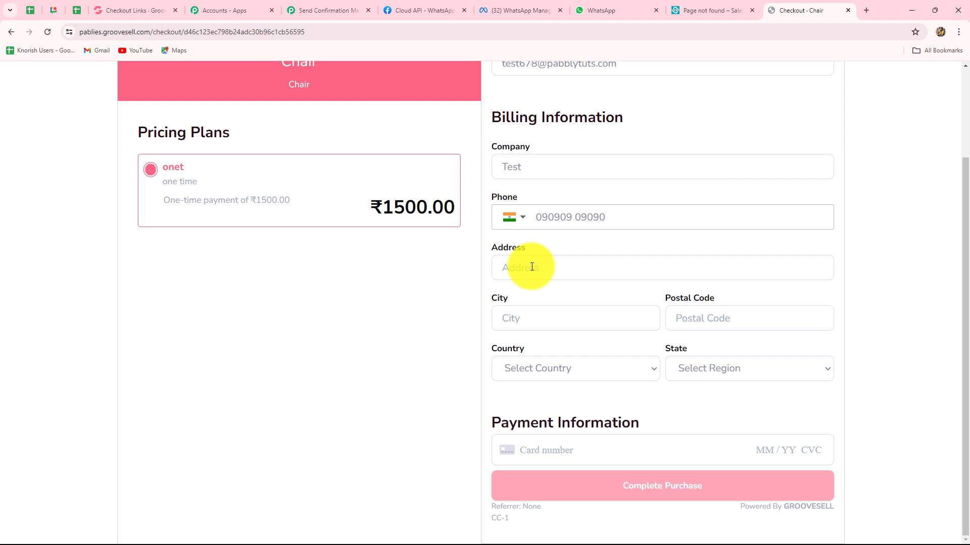
{"action": "left_click", "coordinate": [539, 320]}
{"action": "type", "text": "Bhopal"}
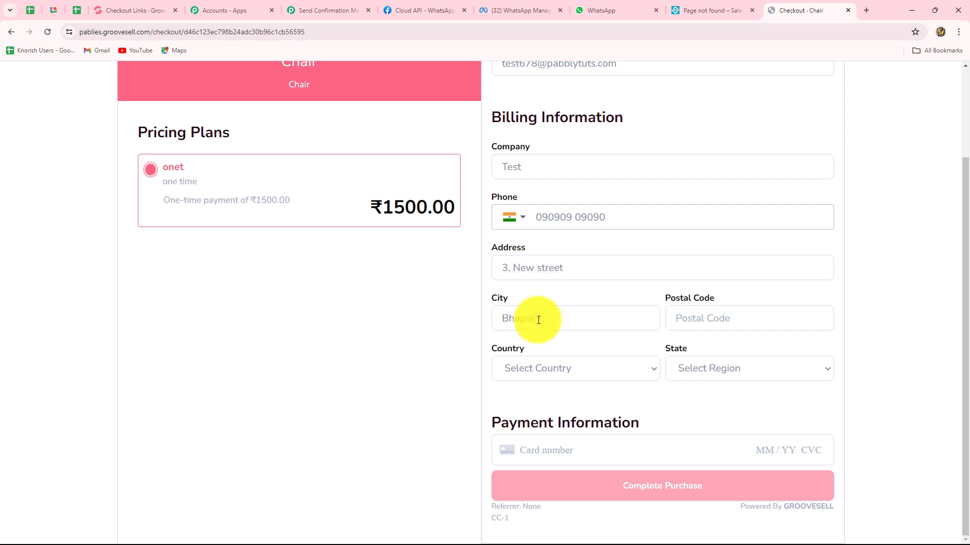
{"action": "left_click", "coordinate": [712, 326]}
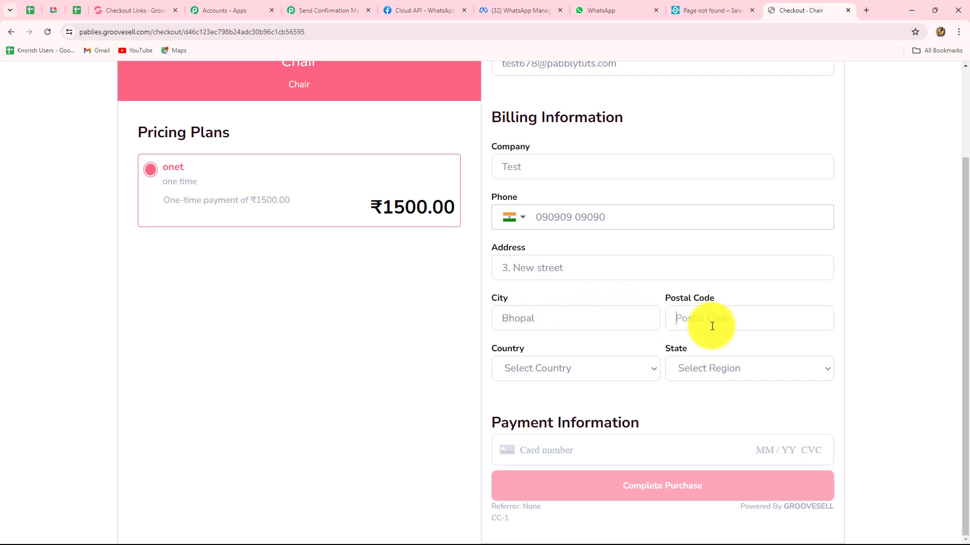
{"action": "type", "text": "789"}
{"action": "left_click", "coordinate": [545, 364]}
{"action": "type", "text": "in"}
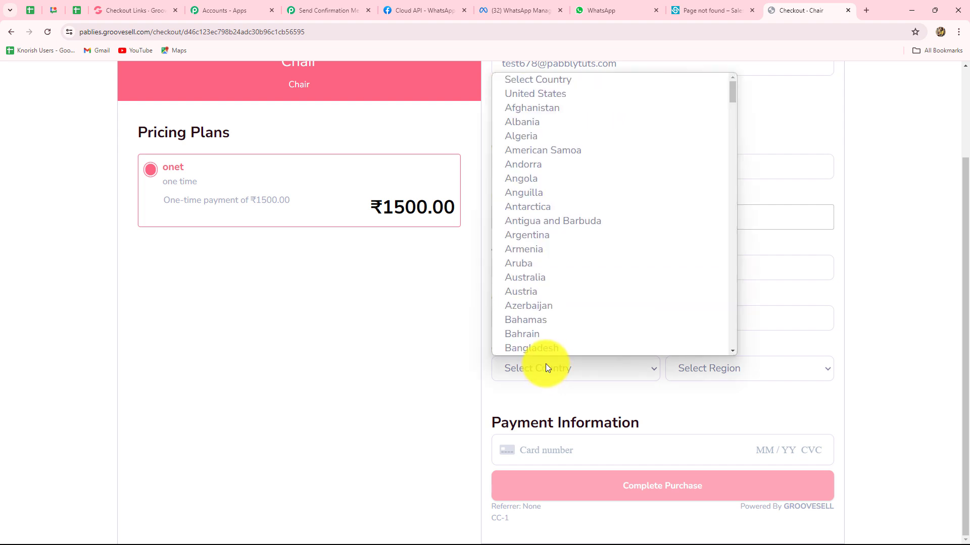
{"action": "left_click", "coordinate": [684, 369]}
{"action": "type", "text": "m"}
{"action": "left_click", "coordinate": [690, 349]}
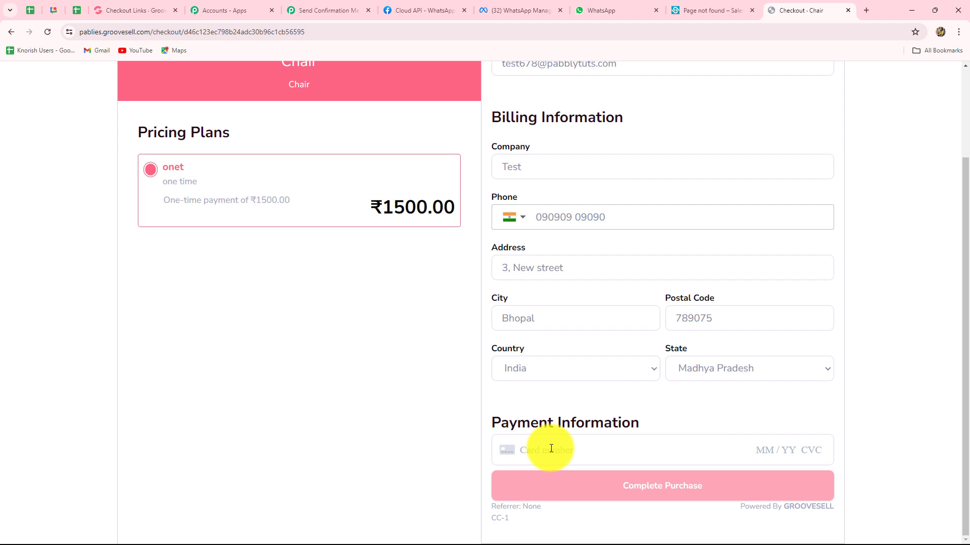
- Enter the test card details with expiry 04/36 and complete the ₹1500 Chair purchase
{"action": "type", "text": "4111111111111111067"}
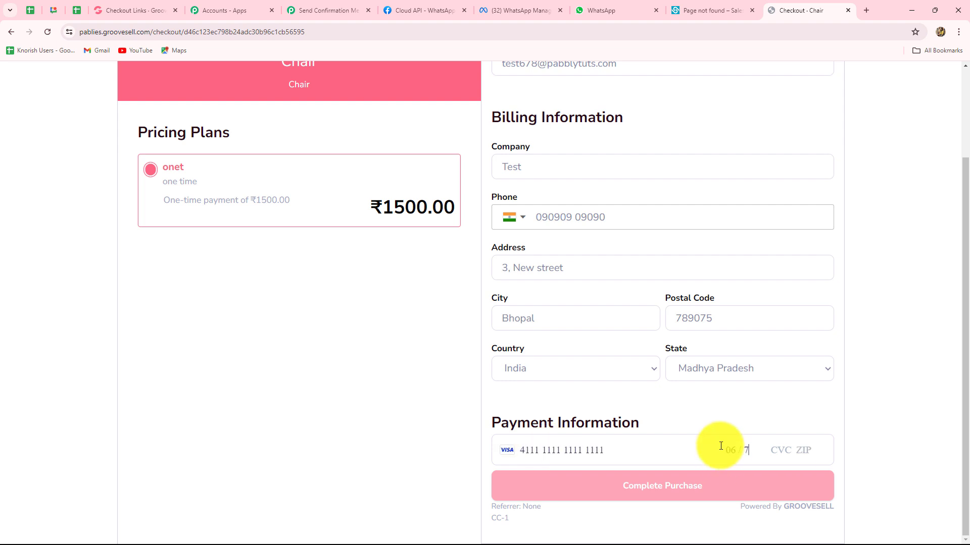
{"action": "key", "text": "BackSpace"}
{"action": "key", "text": "BackSpace"}
{"action": "key", "text": "BackSpace"}
{"action": "type", "text": "04 /"}
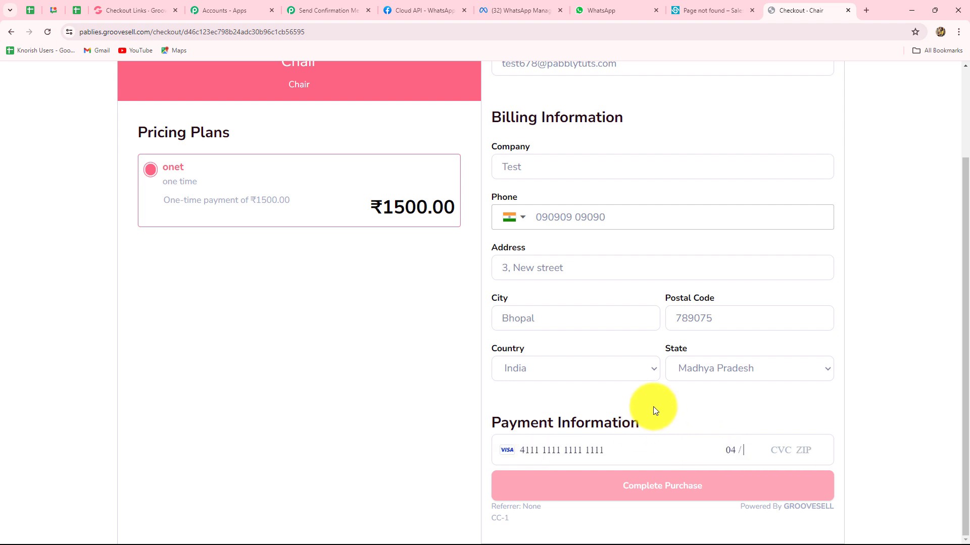
{"action": "type", "text": " 36 678 23456"}
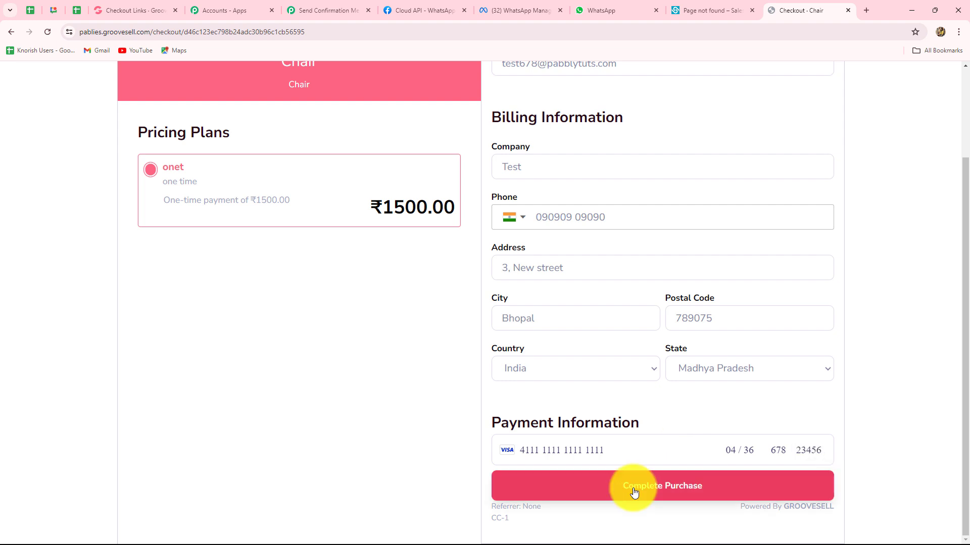
{"action": "left_click", "coordinate": [633, 492]}
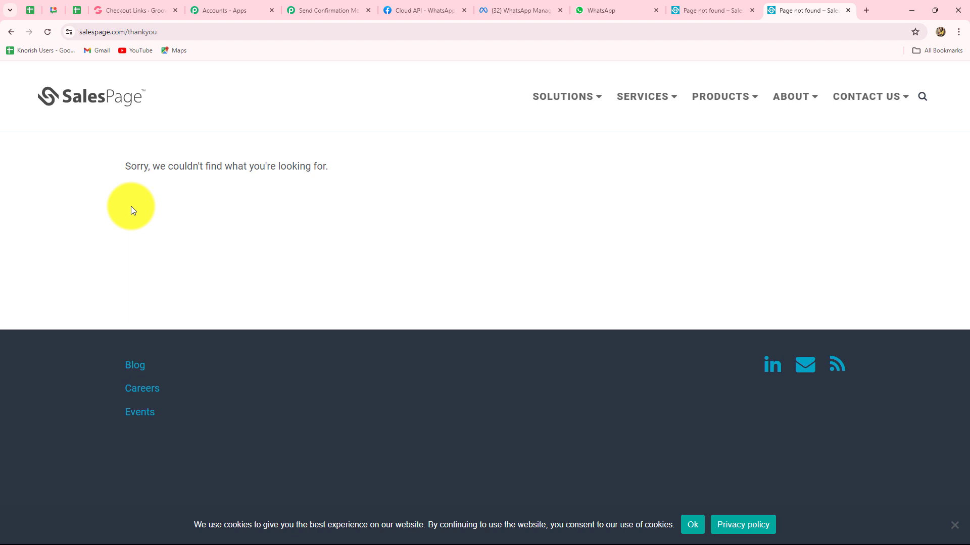
- Switch back to the Pabbly workflow, then to WhatsApp Web to see the new order message
{"action": "left_click", "coordinate": [296, 4]}
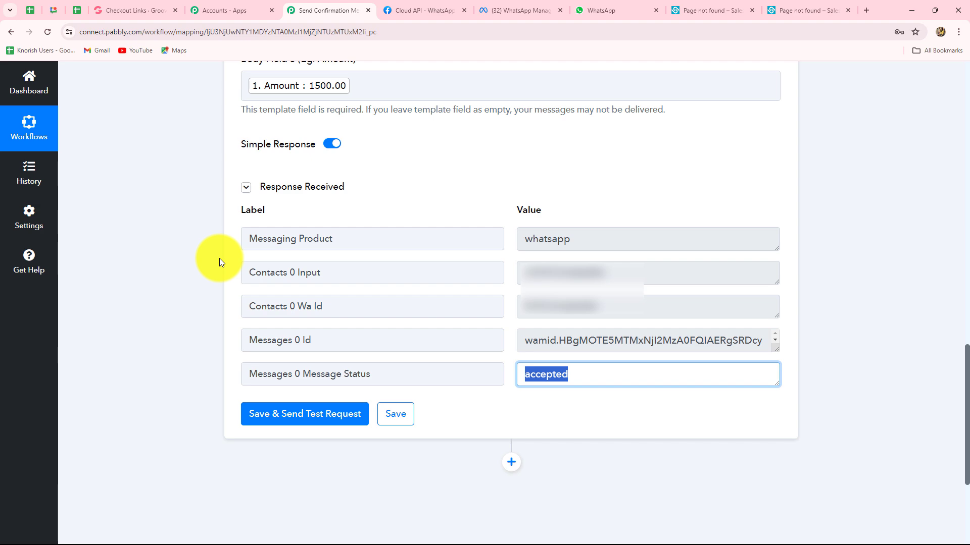
{"action": "left_click", "coordinate": [648, 6]}
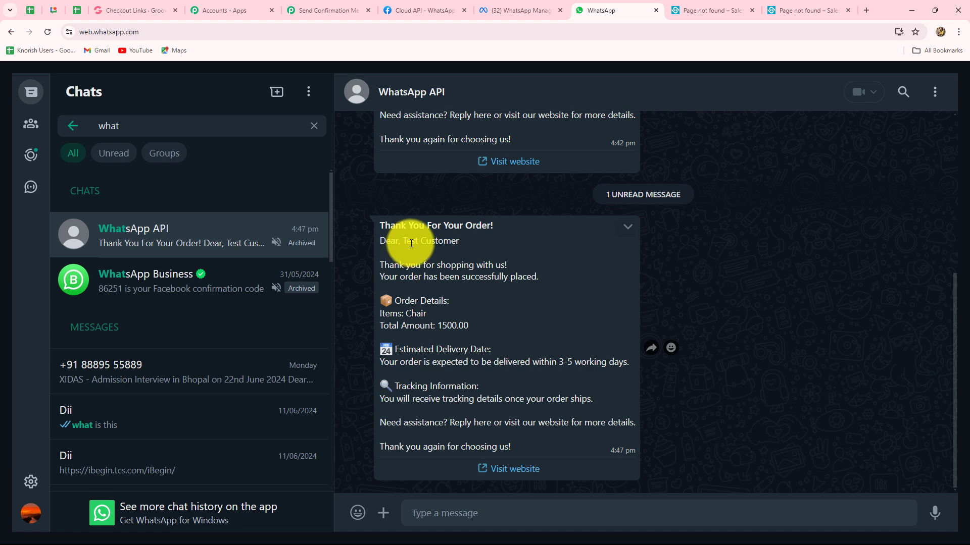
- Highlight 'Test Customer' in the received message, then collapse the WhatsApp action step in Pabbly
{"action": "left_click_drag", "start_coordinate": [404, 242], "coordinate": [463, 245]}
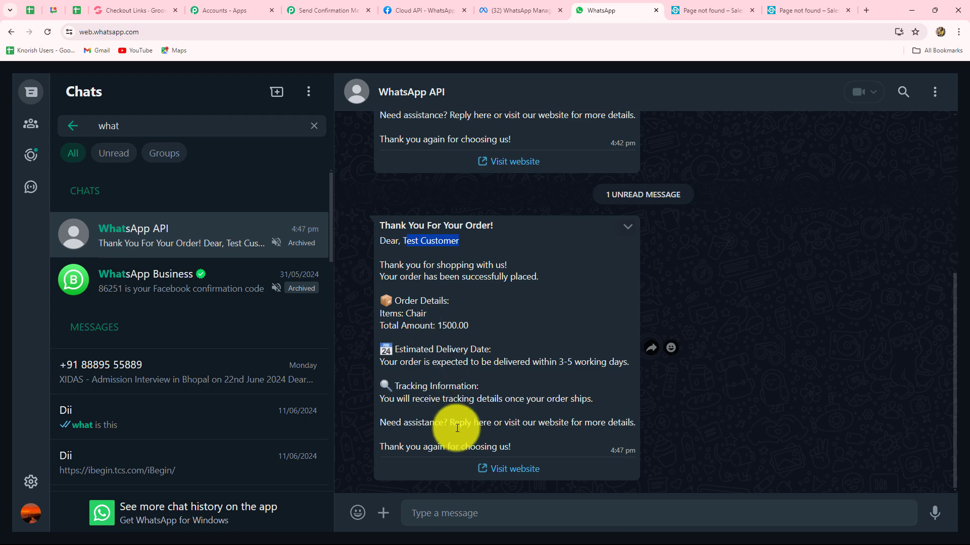
{"action": "left_click", "coordinate": [320, 10]}
{"action": "scroll", "coordinate": [829, 359], "scroll_direction": "up", "scroll_amount": 15}
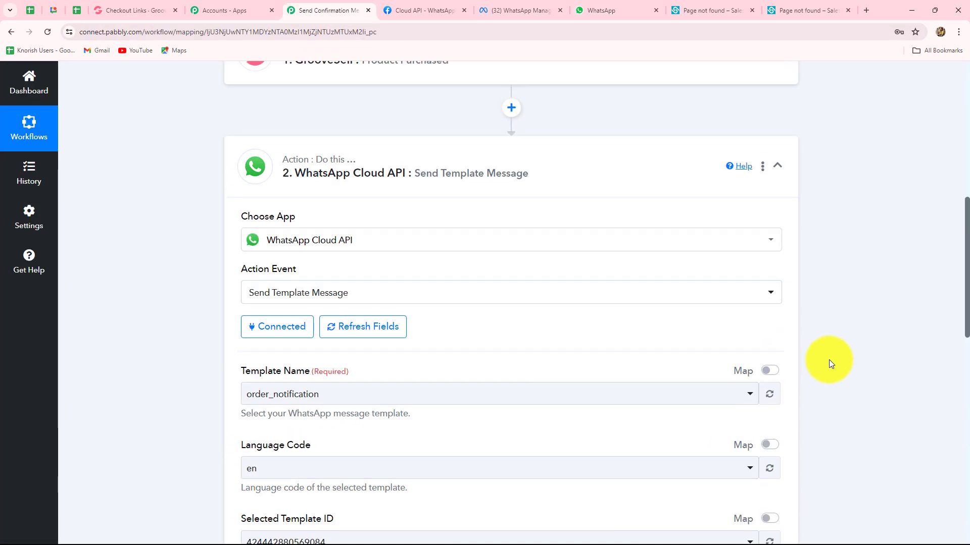
{"action": "left_click", "coordinate": [775, 380]}
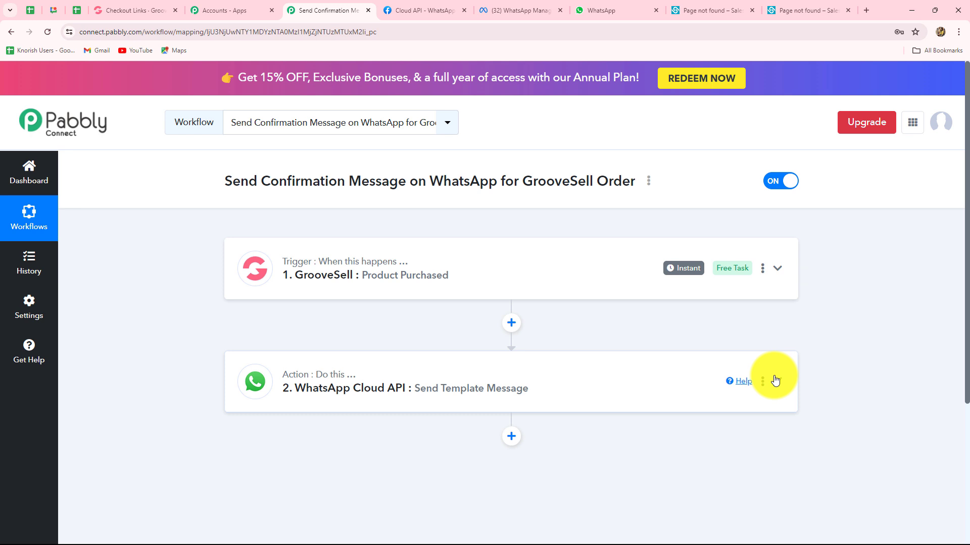